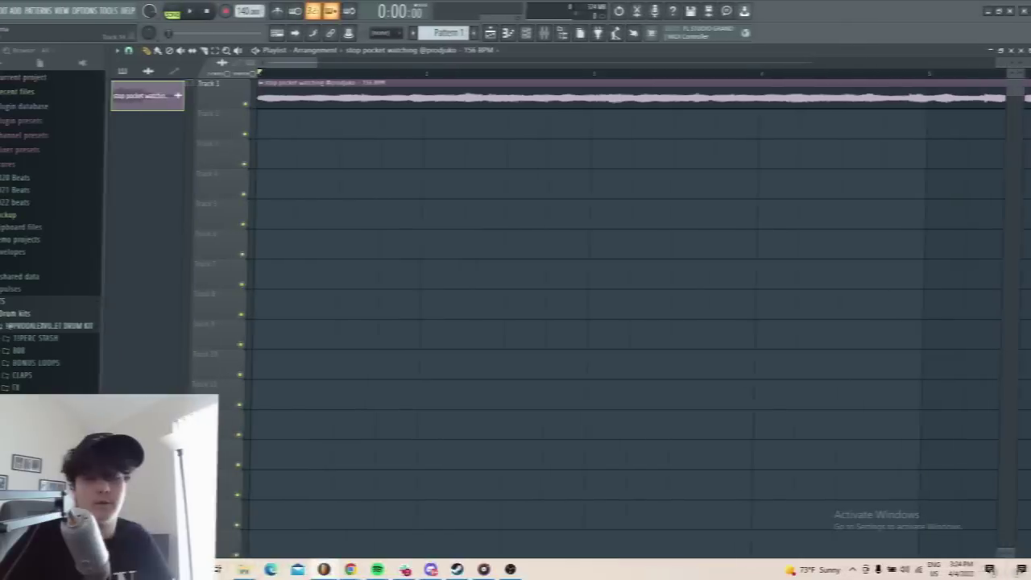
Step: Play the imported loop on Track 1 and set the project tempo to 156 BPM to match it
key("space")
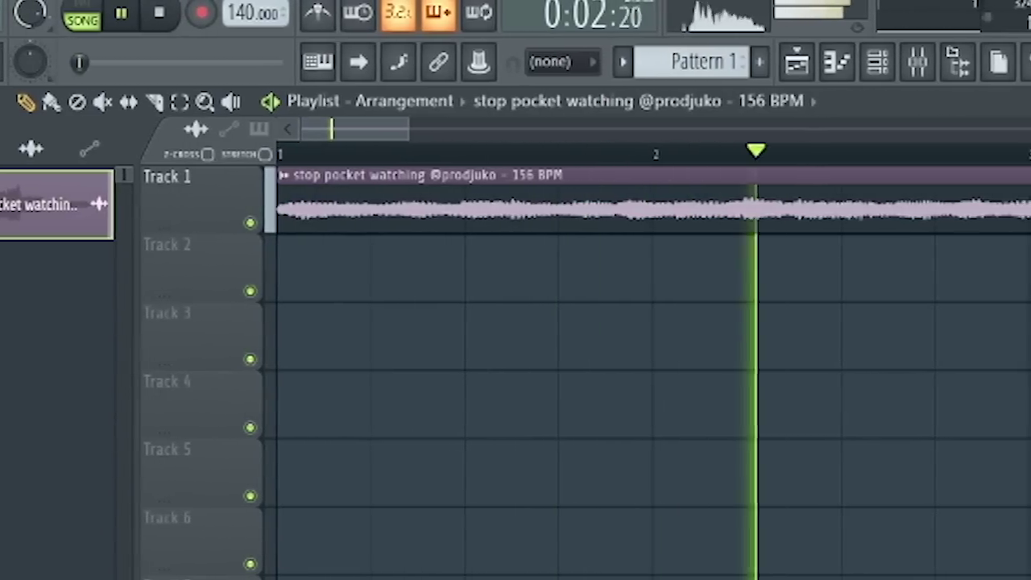
scroll(645, 371, "down", 5)
scroll(644, 370, "down", 3)
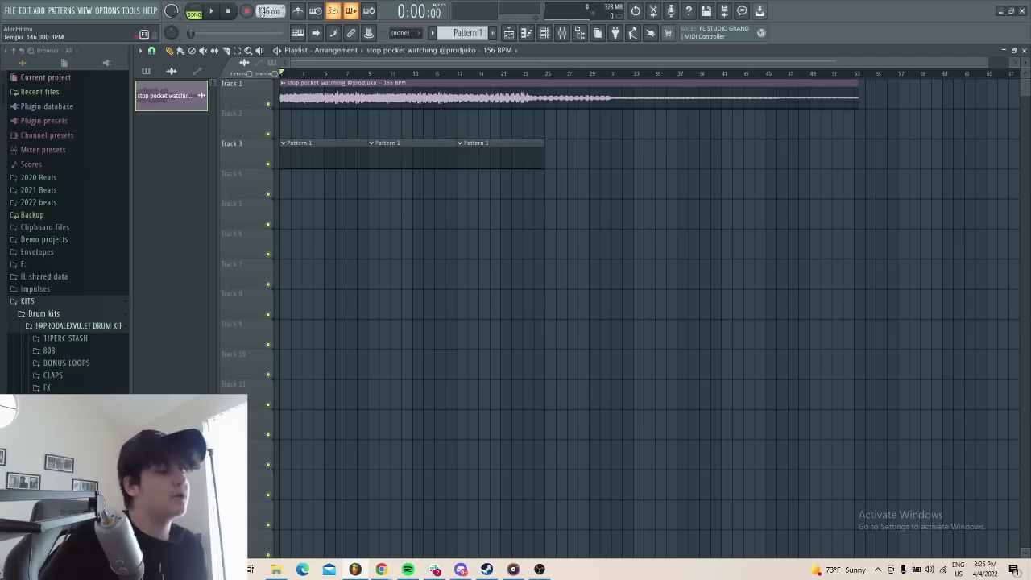
left_click_drag(263, 12, 263, 5)
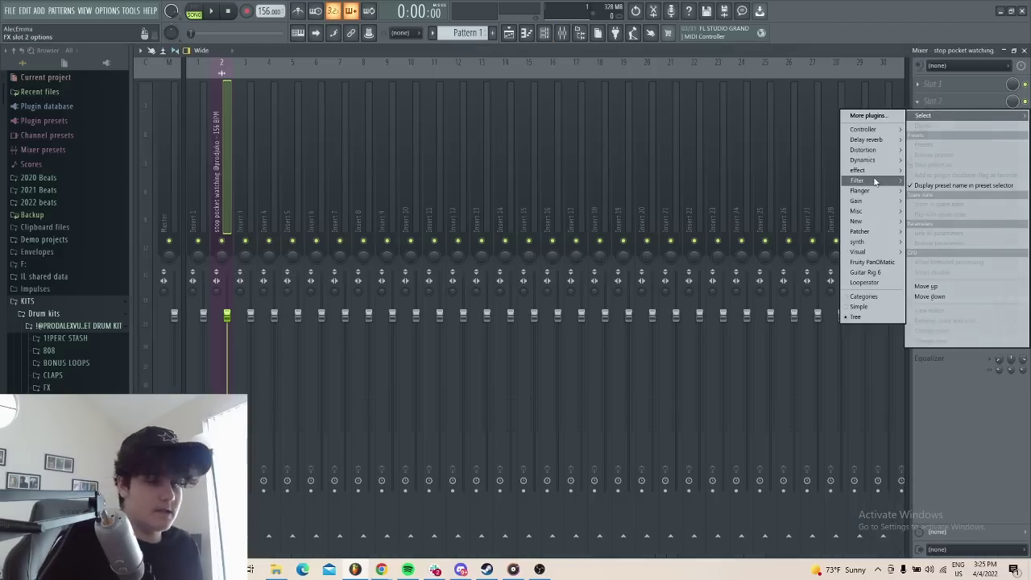
Step: Load Fruity Parametric EQ 2 on the loop's mixer track and raise its low cut to between 200 and 500 Hz
mouse_move(875, 181)
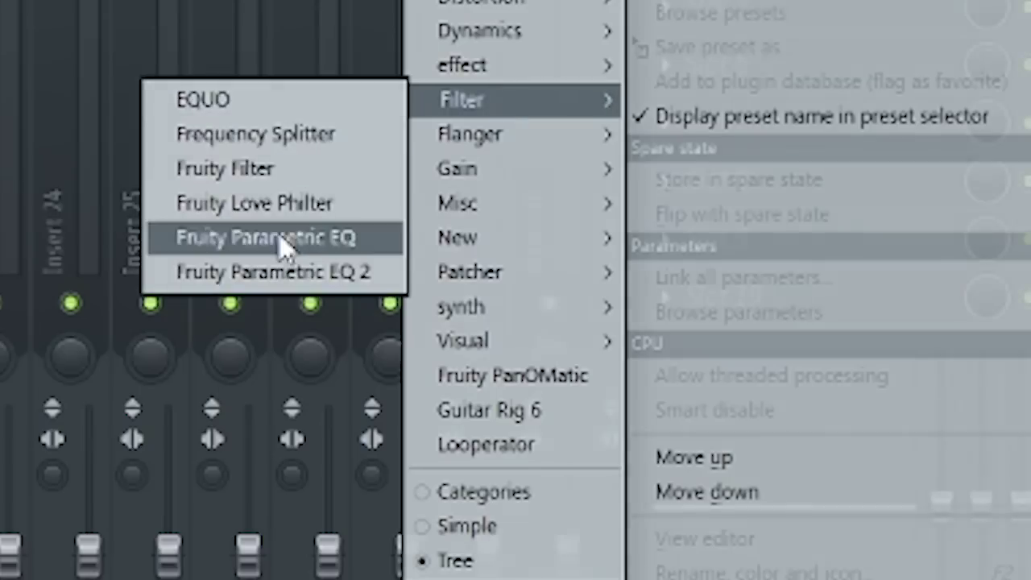
left_click(801, 231)
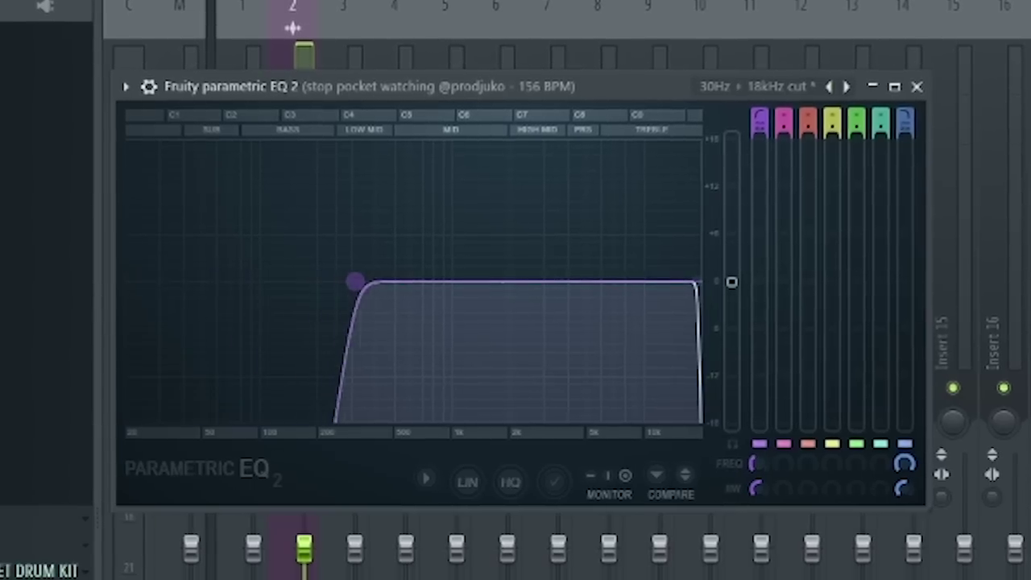
key("space")
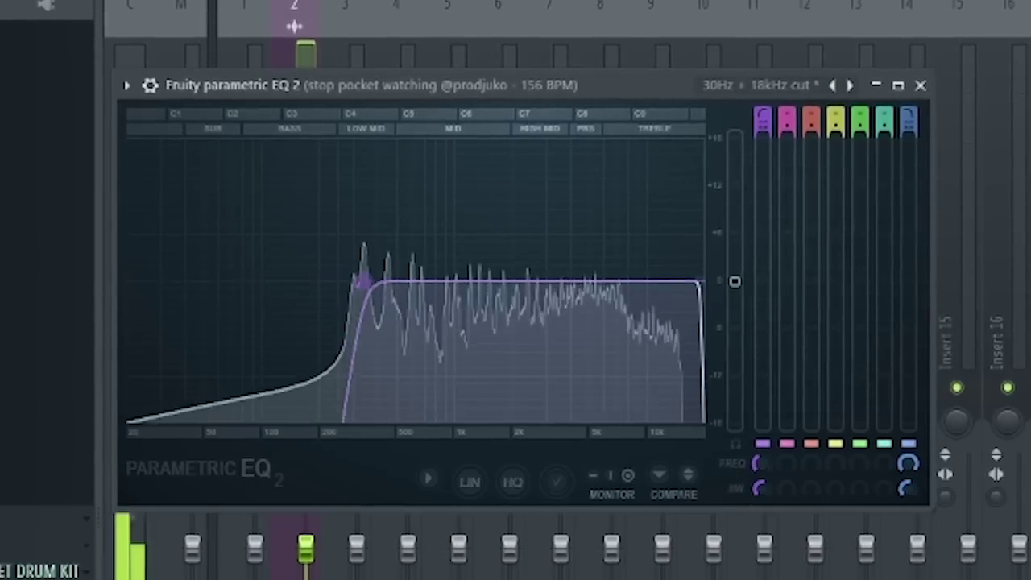
left_click_drag(354, 281, 388, 294)
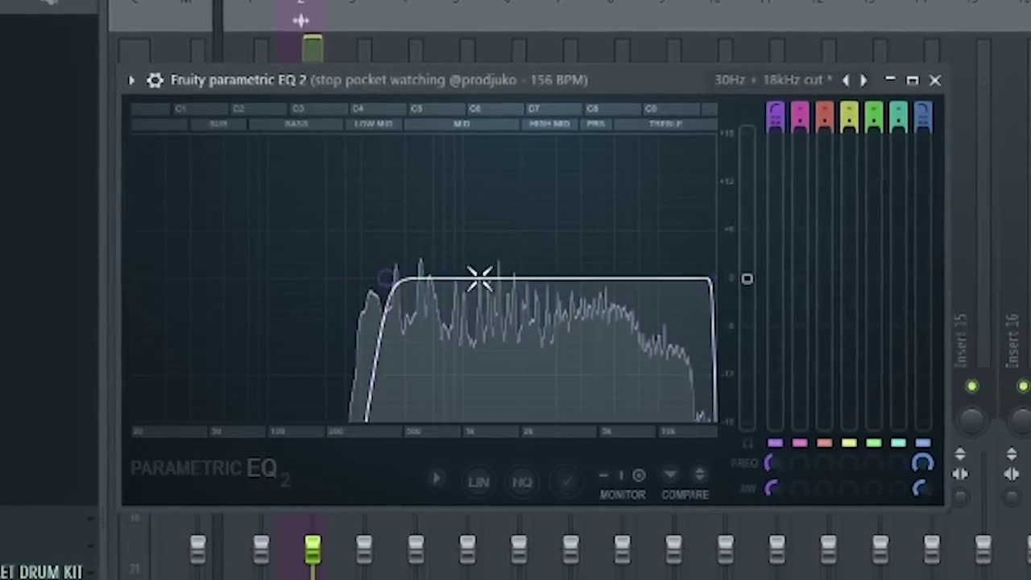
left_click(947, 76)
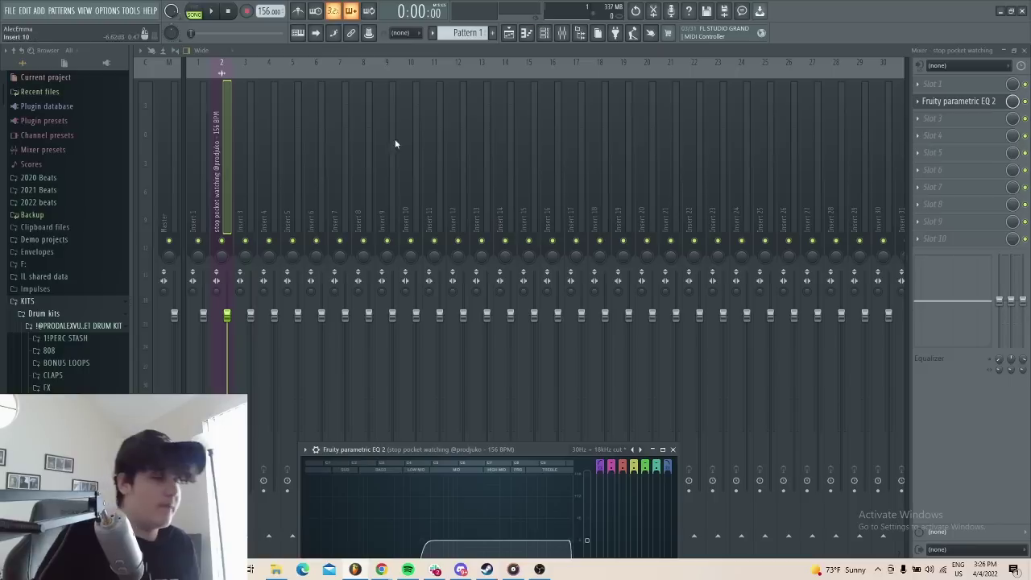
Step: Select the Master mixer track and bring up the effect choices for its first slot
left_click(169, 194)
left_click(961, 86)
mouse_move(858, 151)
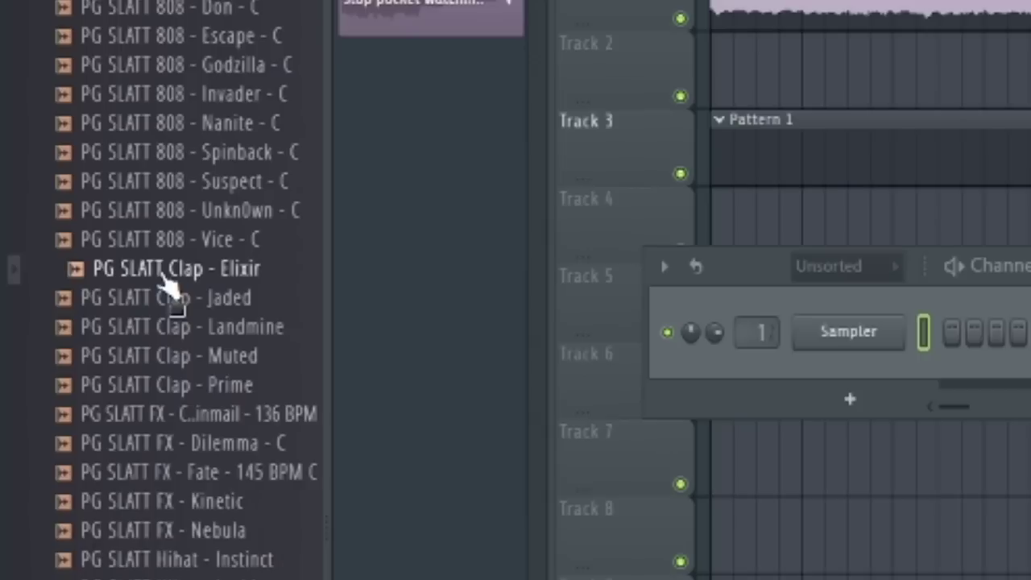
Step: Add the PG SLATT Clap - Elixir sample and sequence a repeating clap on the third beat of each of four bars
key("space")
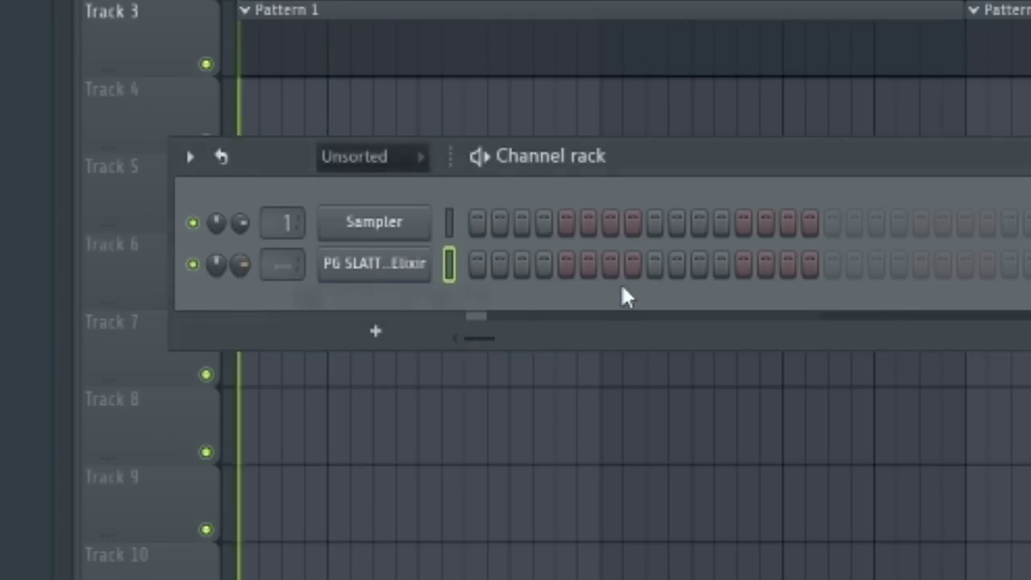
left_click(656, 261)
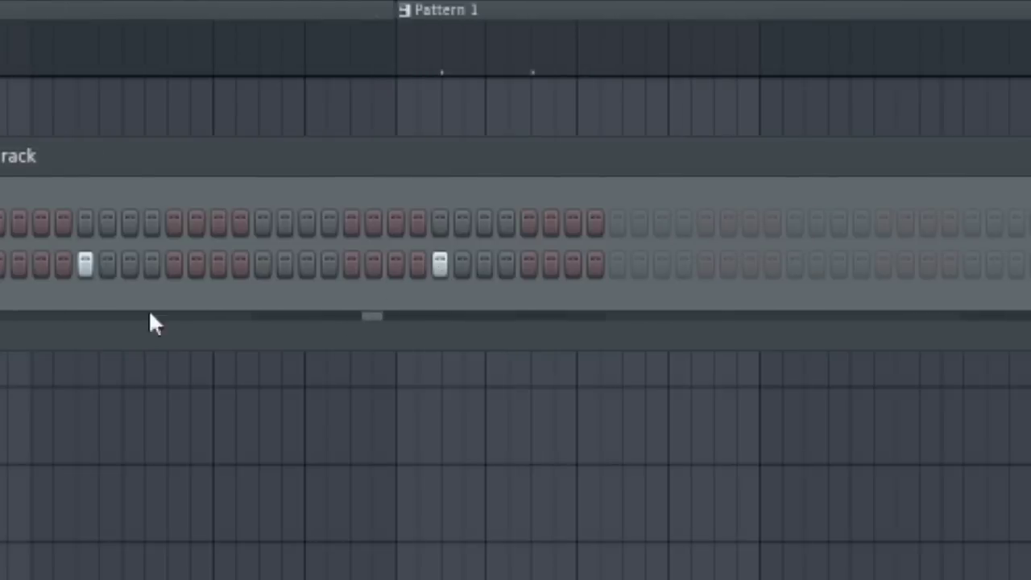
right_click(308, 207)
left_click(326, 210)
key("ctrl+a")
key("ctrl+b")
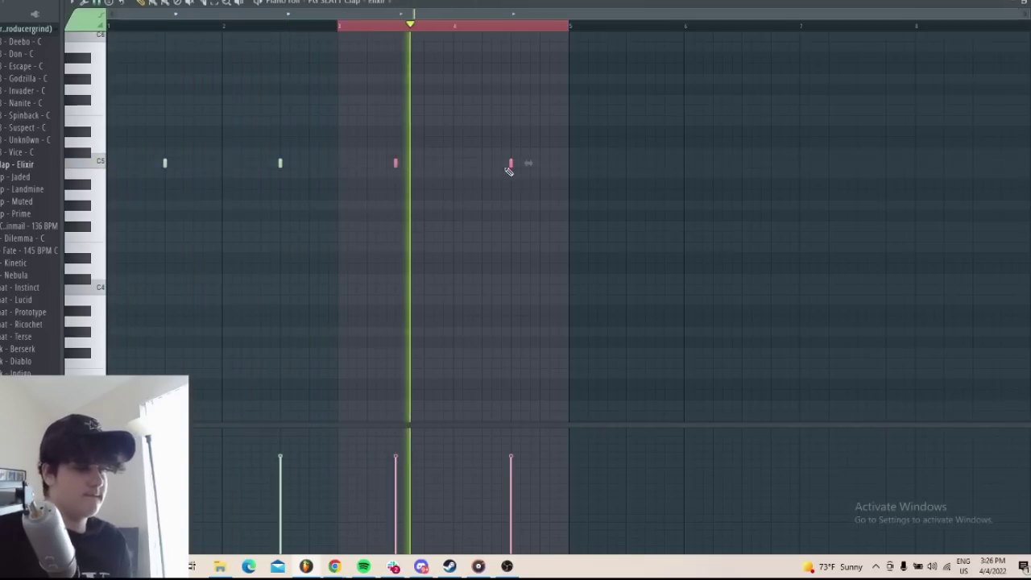
Step: Add extra claps around the start of bar 4 and repeat the four-bar clap pattern to fill eight bars
scroll(499, 171, "up", 4)
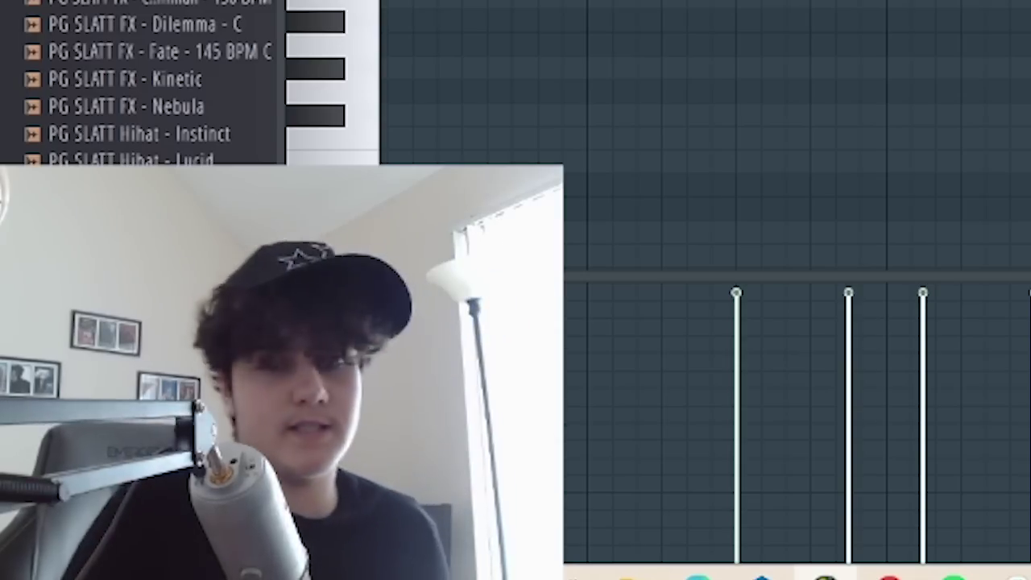
scroll(910, 137, "down", 3)
left_click_drag(421, 187, 529, 215)
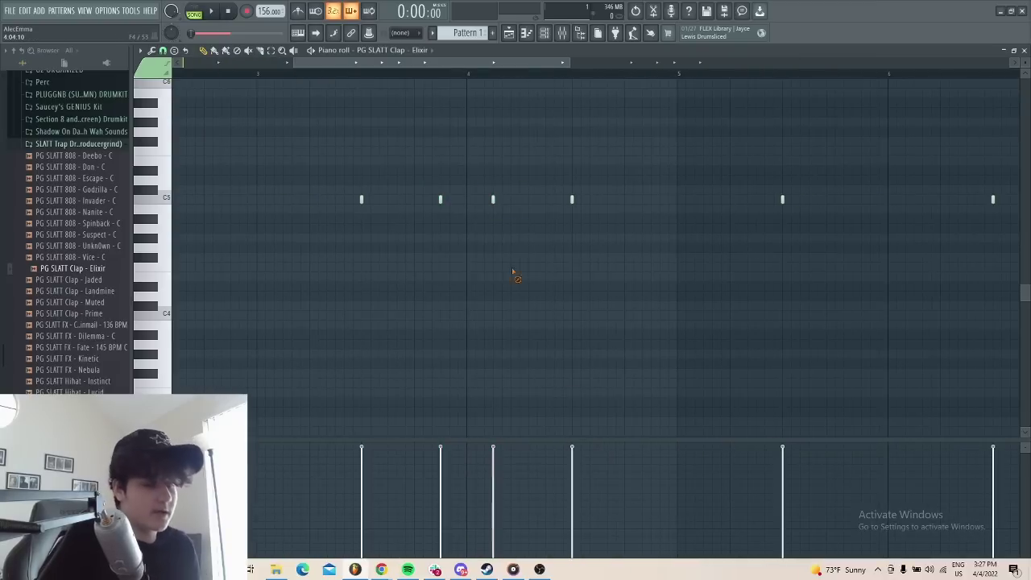
scroll(509, 235, "down", 4)
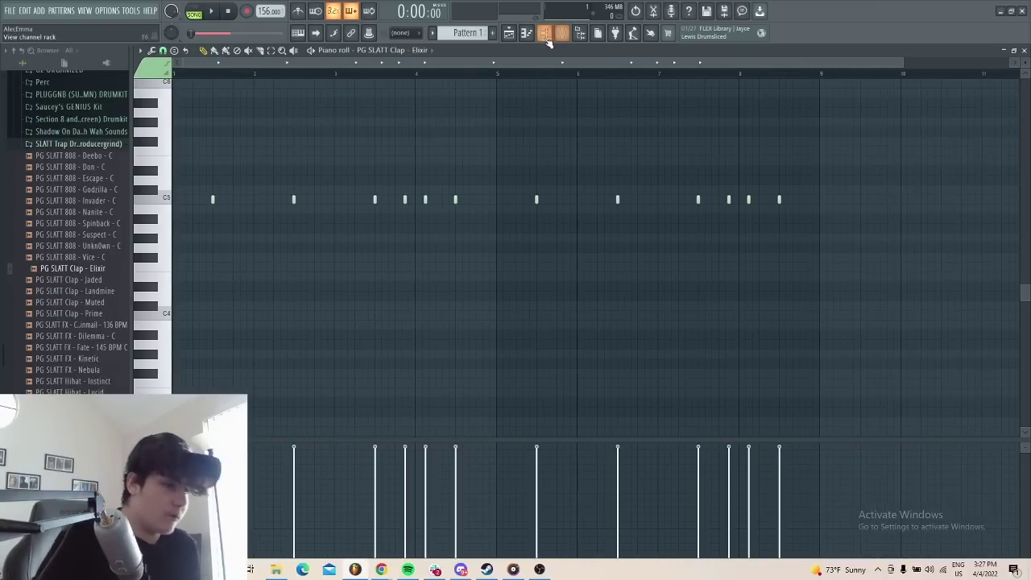
Step: Add the PG HC Hihat - Suns sample as a new channel and fill it with a hit every 2 steps
left_click(546, 36)
key("space")
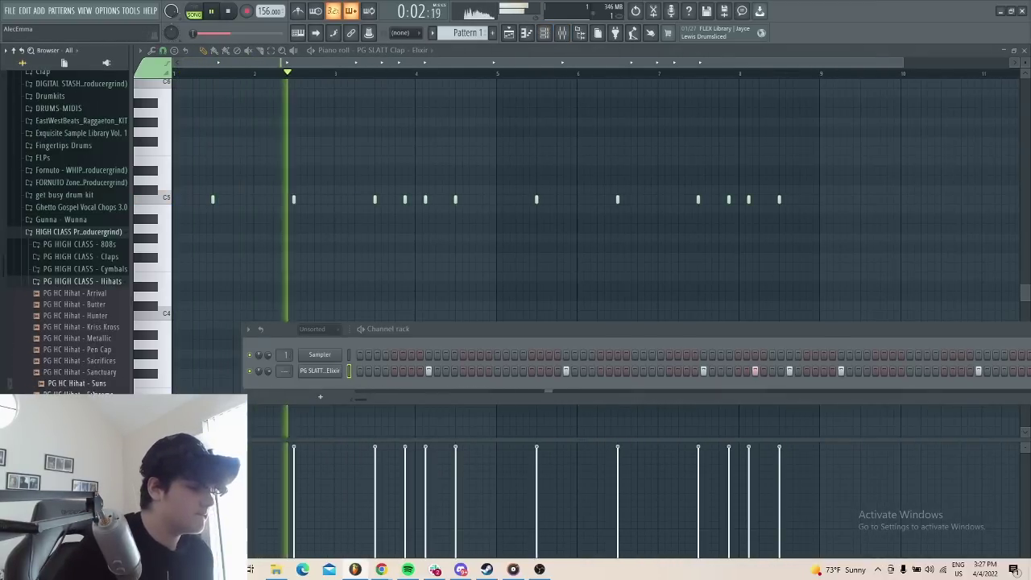
left_click_drag(77, 384, 322, 388)
right_click(344, 388)
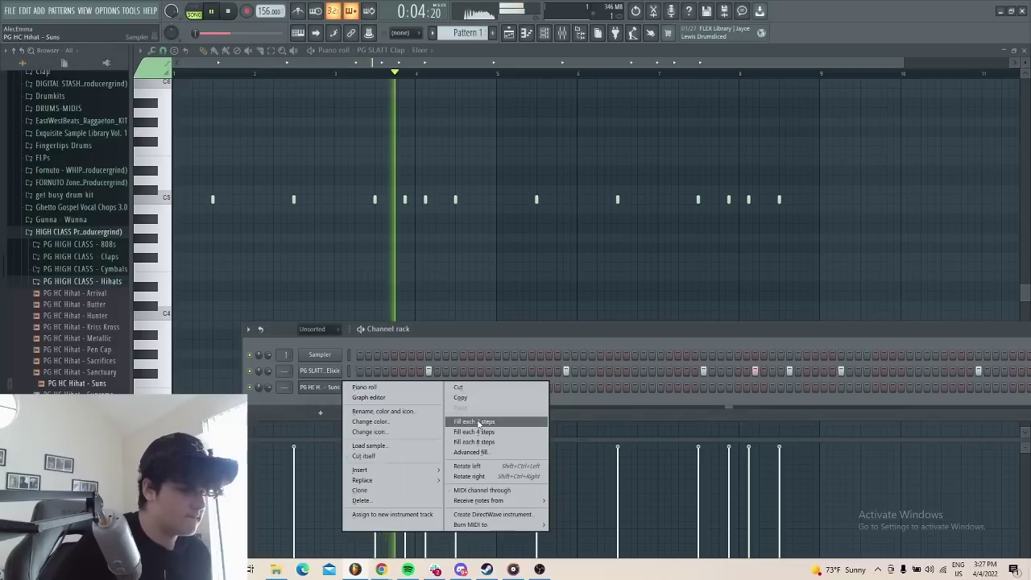
left_click(477, 422)
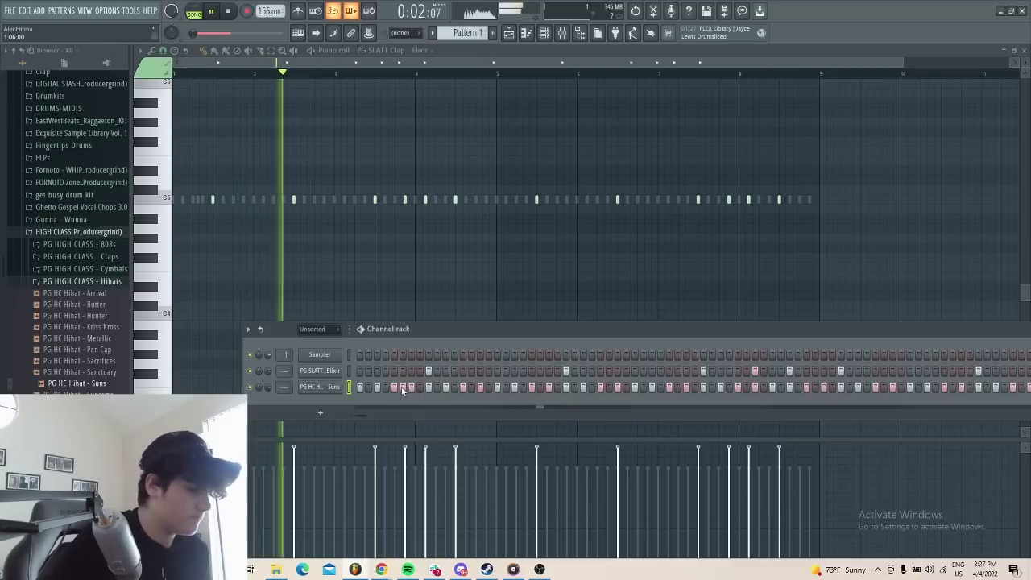
Step: Place lower-pitched hi-hat rolls and single notes across the first two bars of the hi-hat's piano roll
right_click(344, 387)
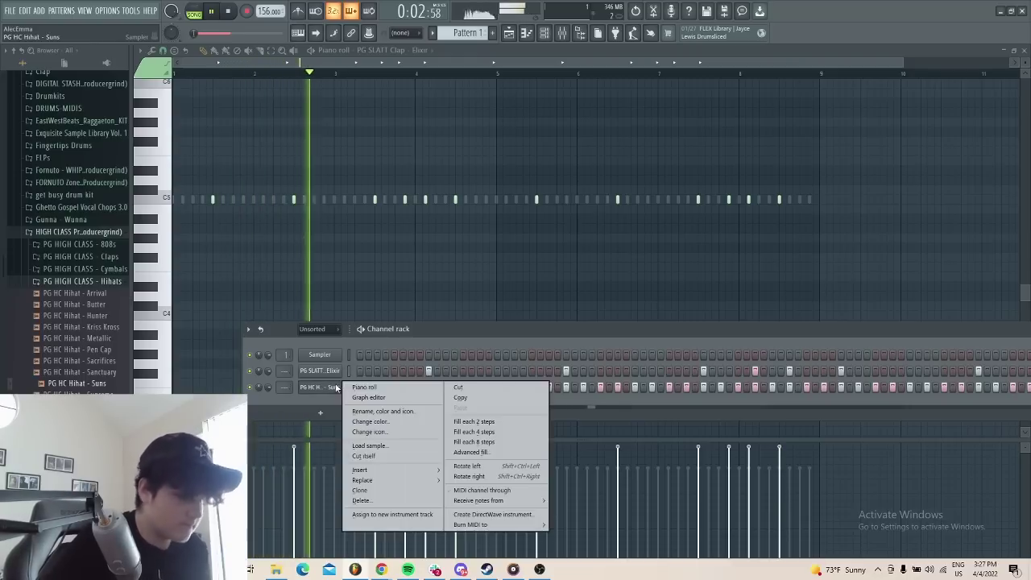
left_click(390, 388)
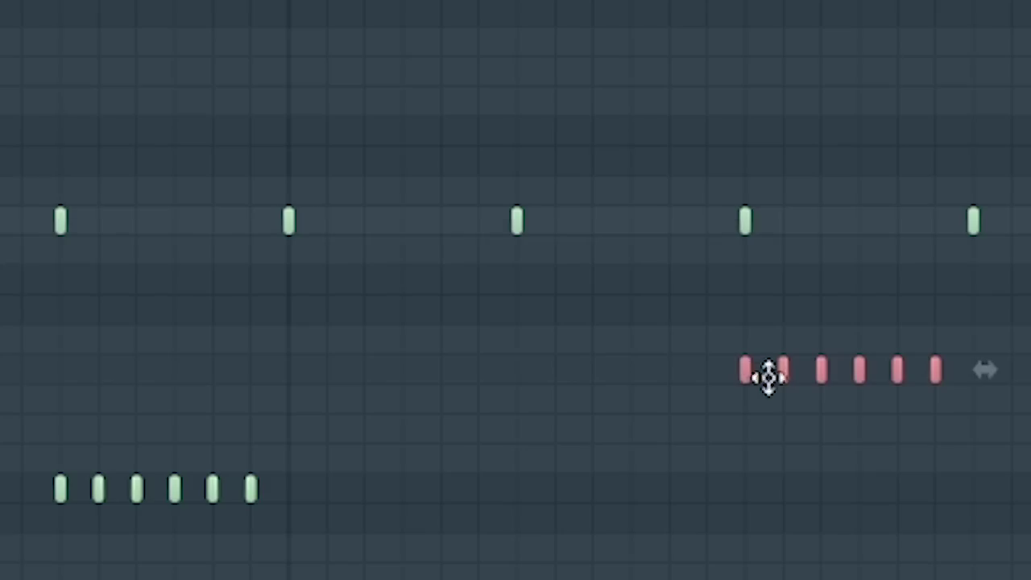
left_click(729, 246)
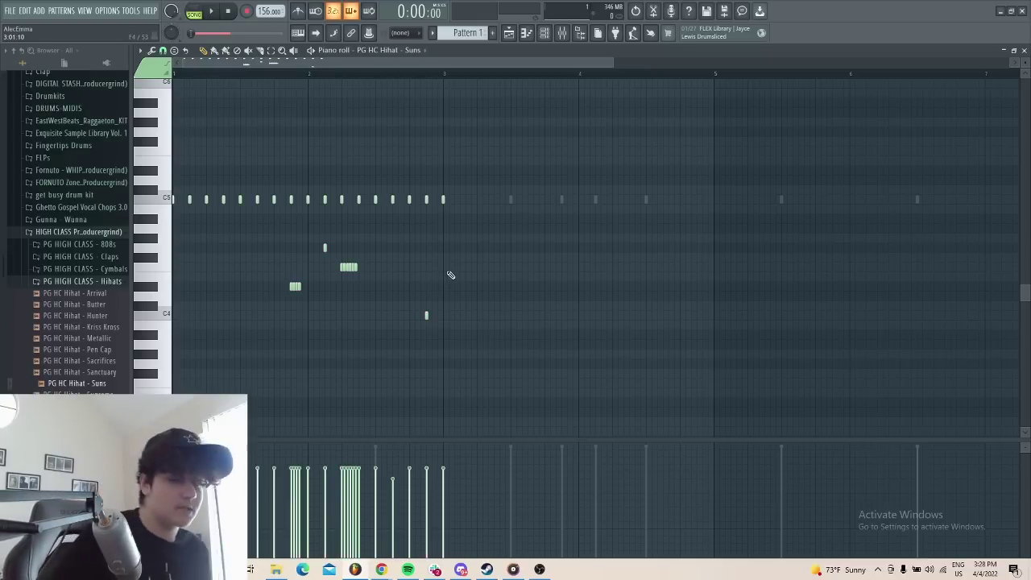
scroll(412, 286, "up", 5)
left_click_drag(411, 288, 550, 357)
scroll(493, 325, "down", 4)
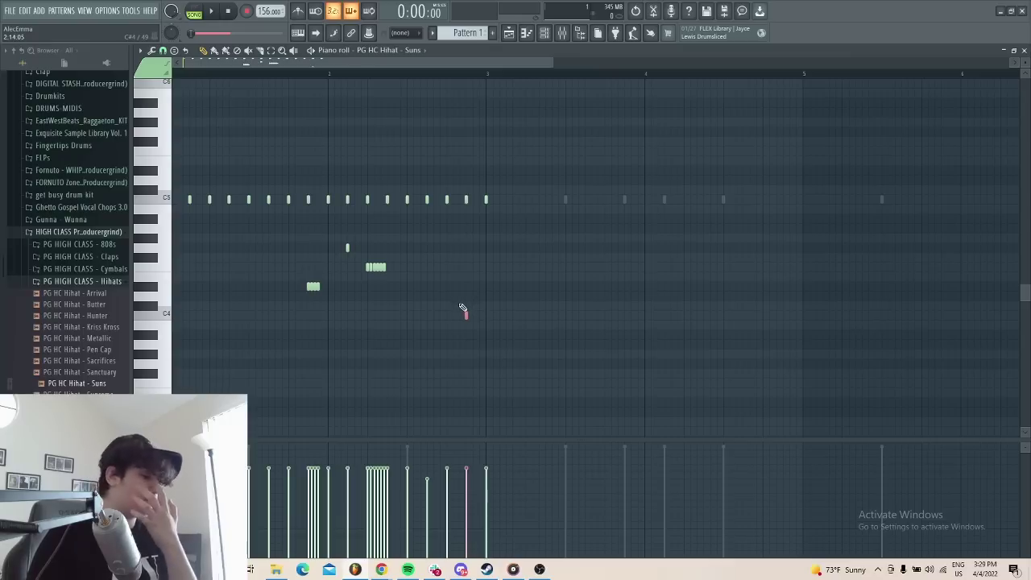
scroll(419, 266, "down", 4)
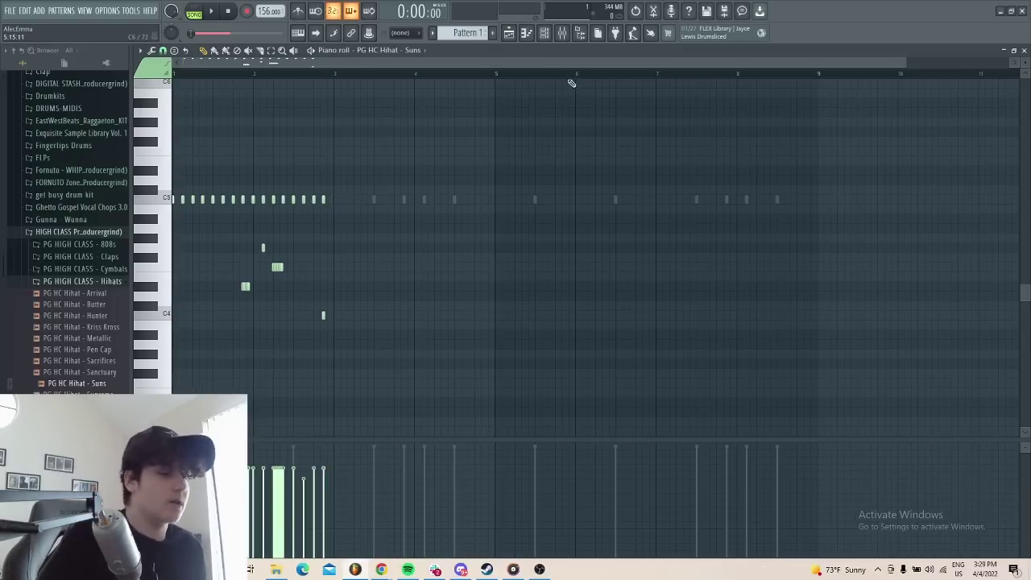
Step: Duplicate the four-bar hi-hat pattern so it fills eight bars
key("ctrl+a")
key("space")
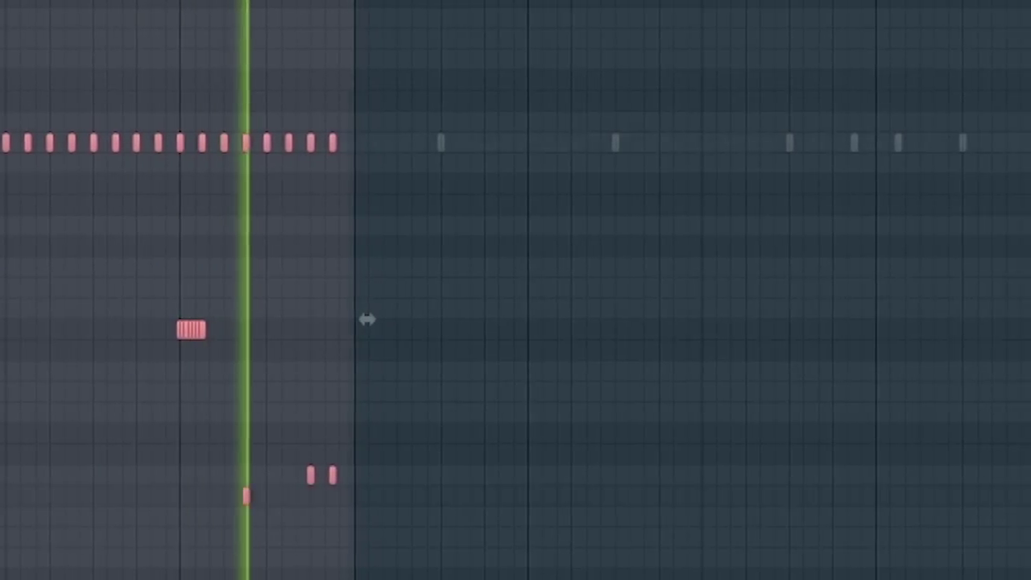
key("ctrl+b")
key("ctrl+a")
key("ctrl+d")
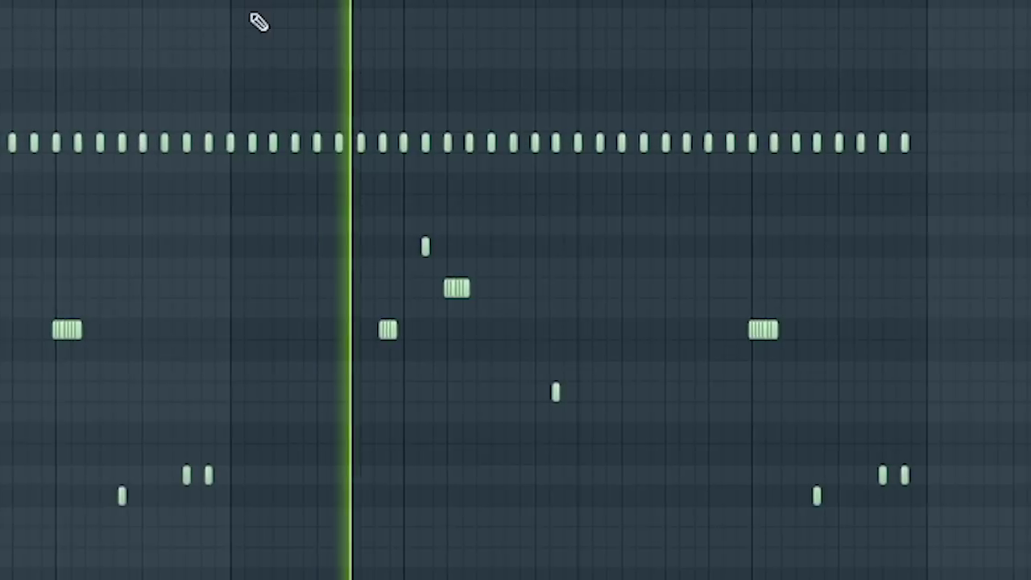
Step: Audition 808 samples in the HIGH CLASS and SLATT Trap drum kits, including Nanite, Invader and Spinback
key("F6")
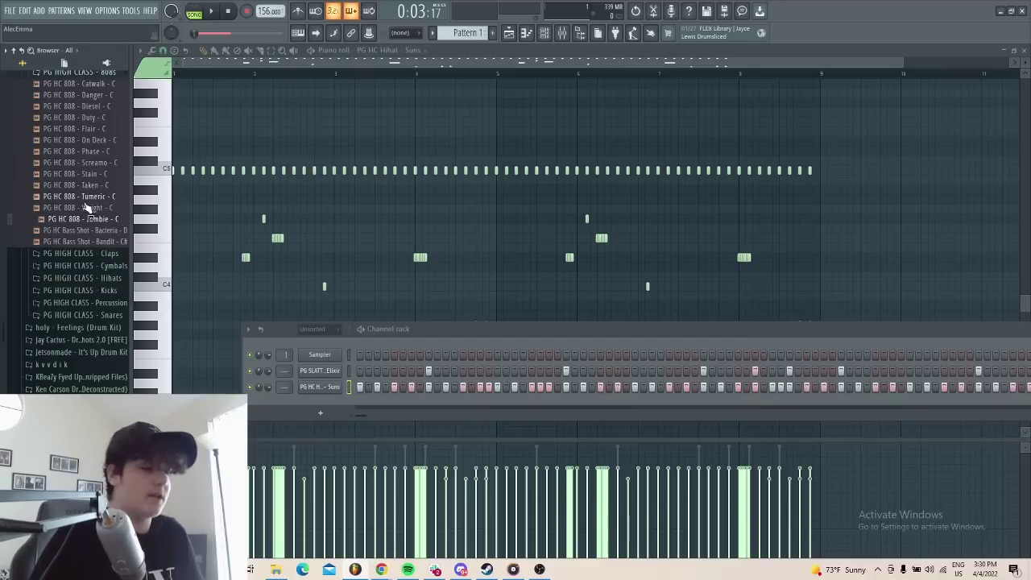
scroll(89, 208, "up", 3)
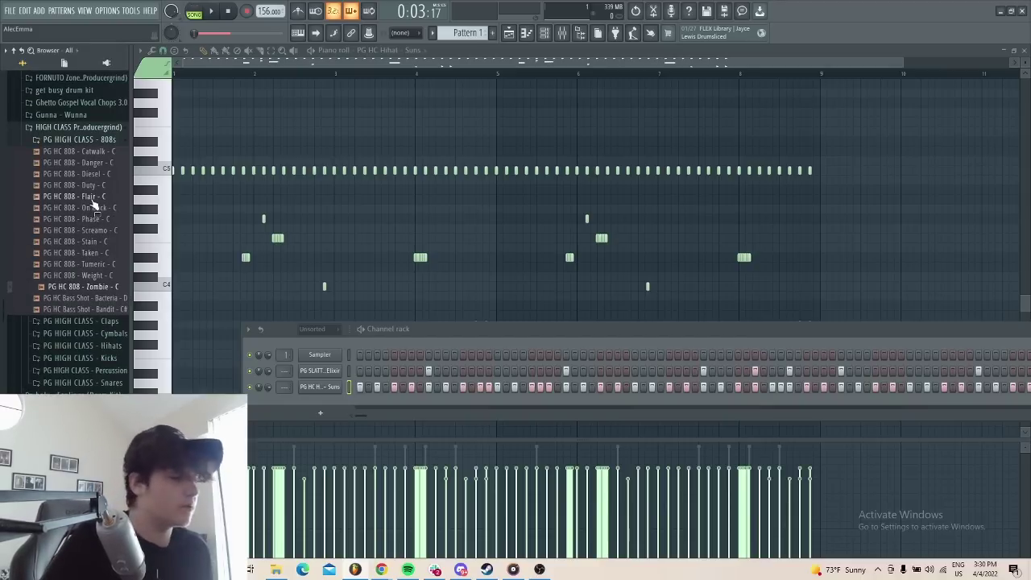
left_click(187, 221)
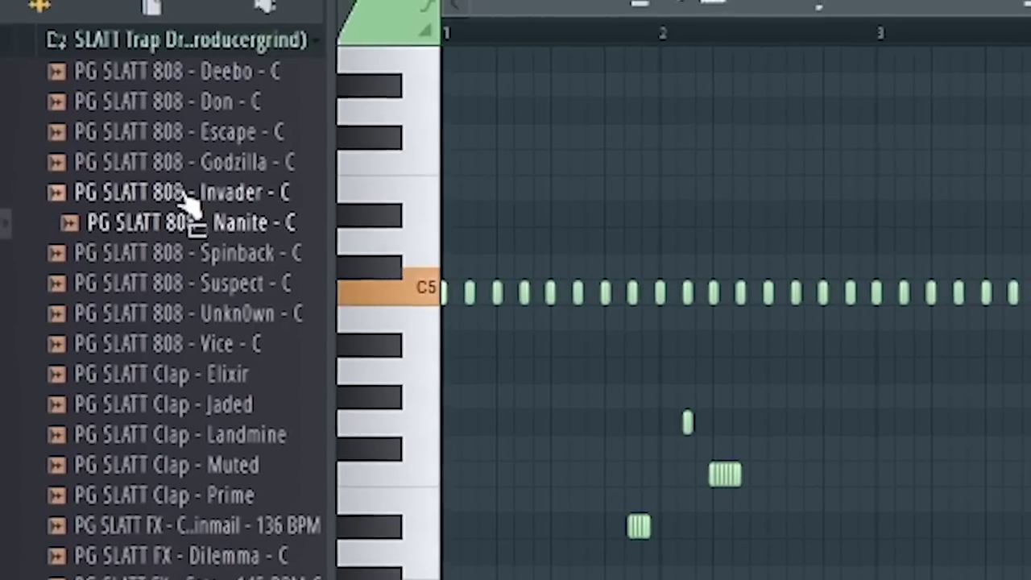
left_click(171, 137)
left_click(202, 202)
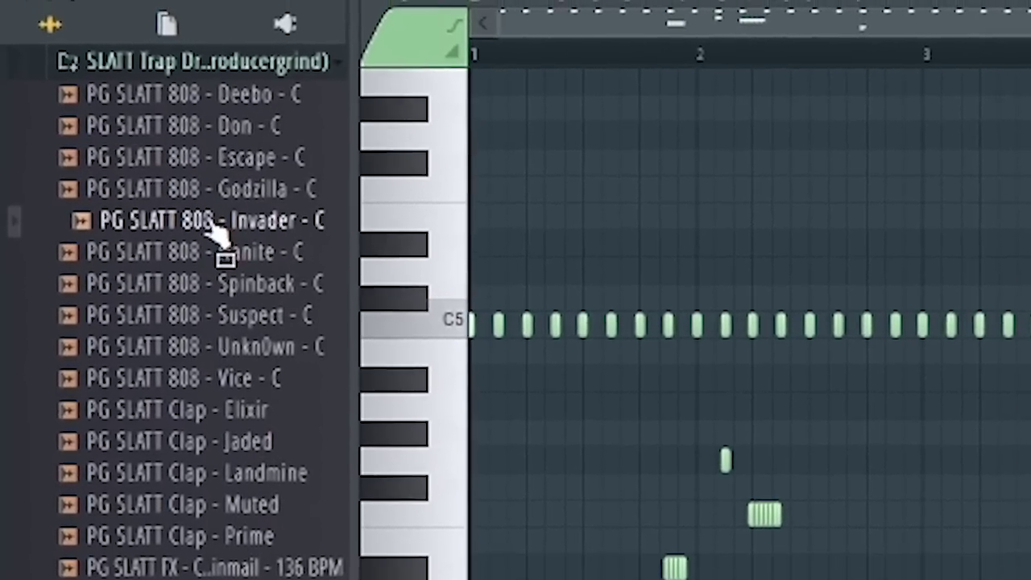
left_click(173, 159)
left_click(197, 126)
left_click(210, 283)
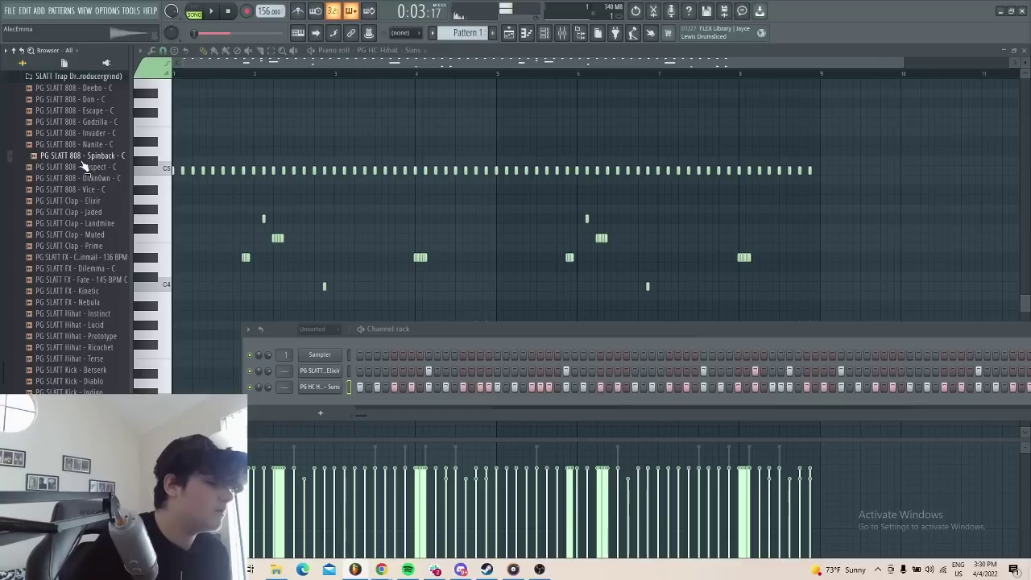
Step: Place the PG SLATT 808 - Spinback notes on D5, ending with one near the end of bar 3
left_click_drag(355, 417, 358, 415)
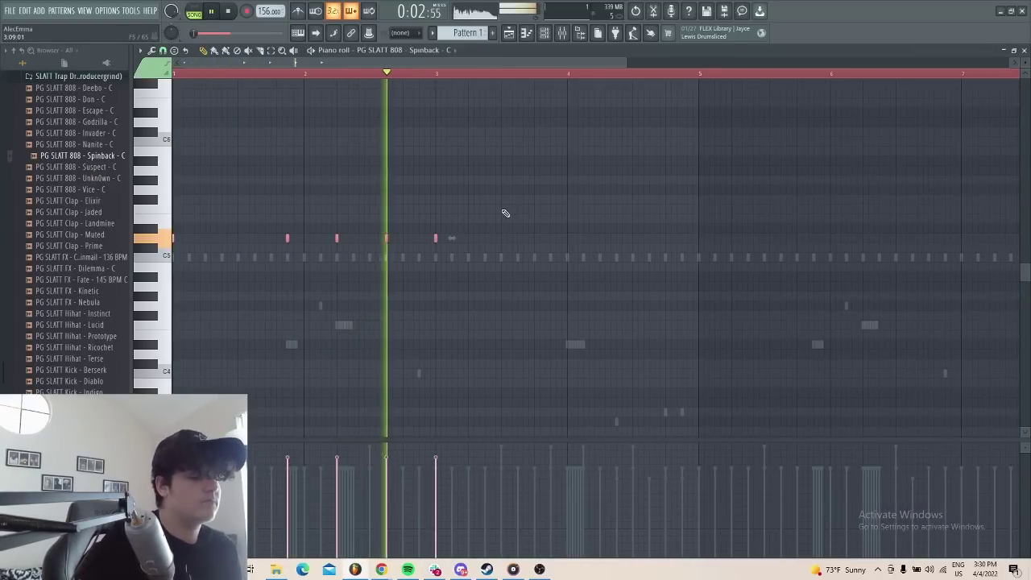
left_click(504, 214, "ctrl")
scroll(508, 241, "up", 2)
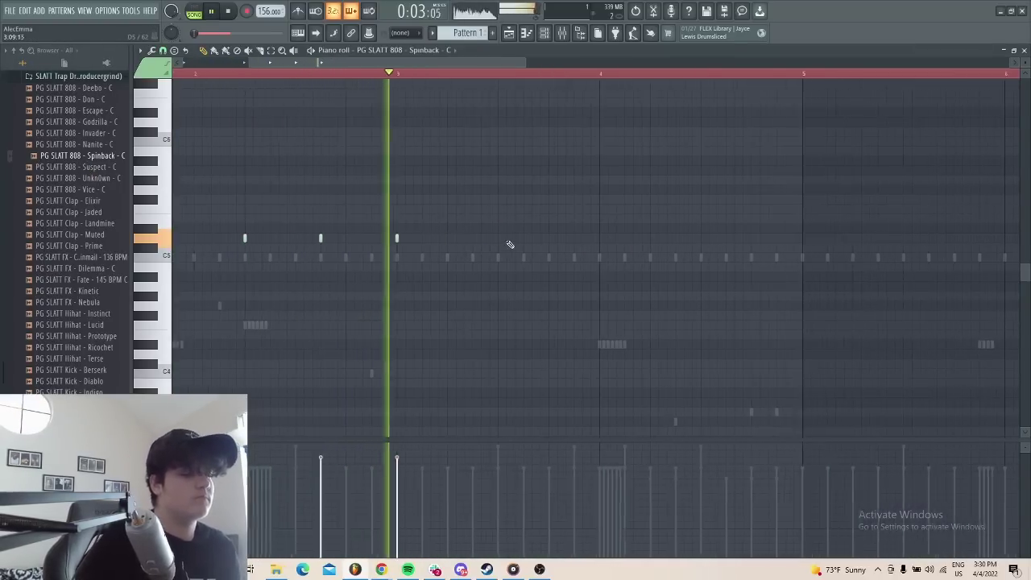
left_click(575, 242)
right_click(573, 239)
key("space")
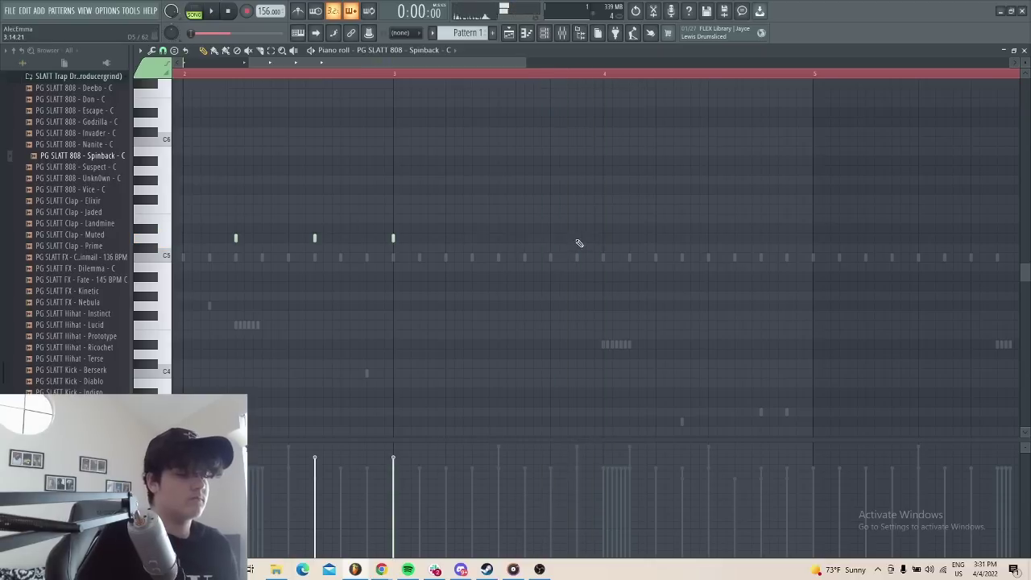
left_click(576, 239)
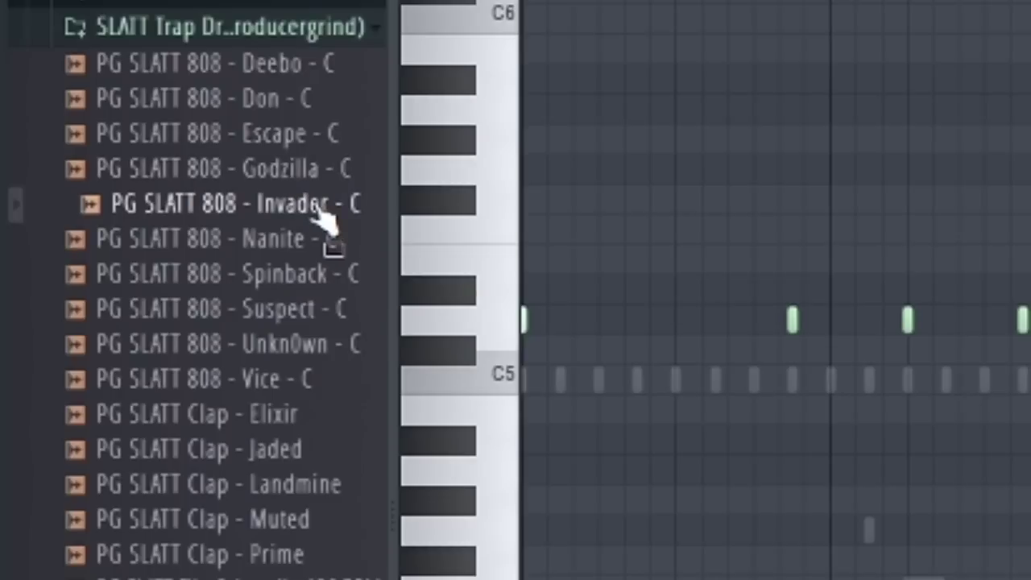
Step: Duplicate the four-bar PG SLATT 808 - Invader pattern so it fills eight bars
key("space")
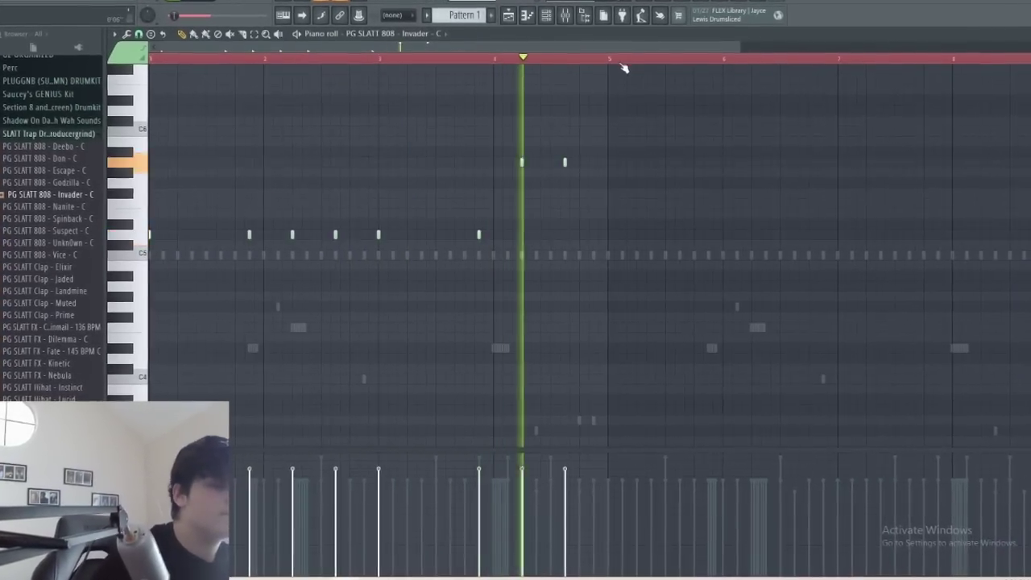
left_click(600, 62)
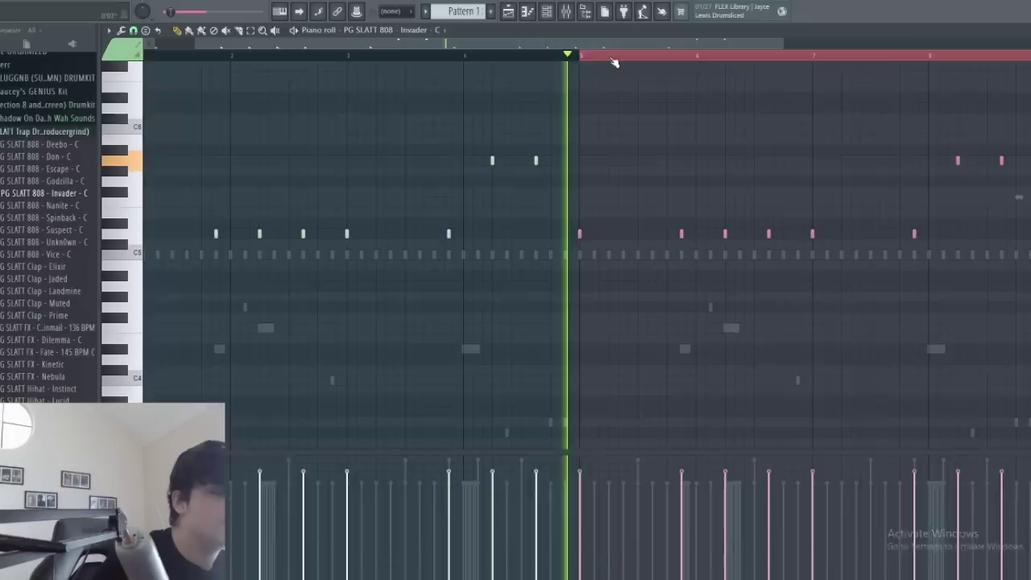
scroll(571, 117, "down", 2)
key("ctrl+a")
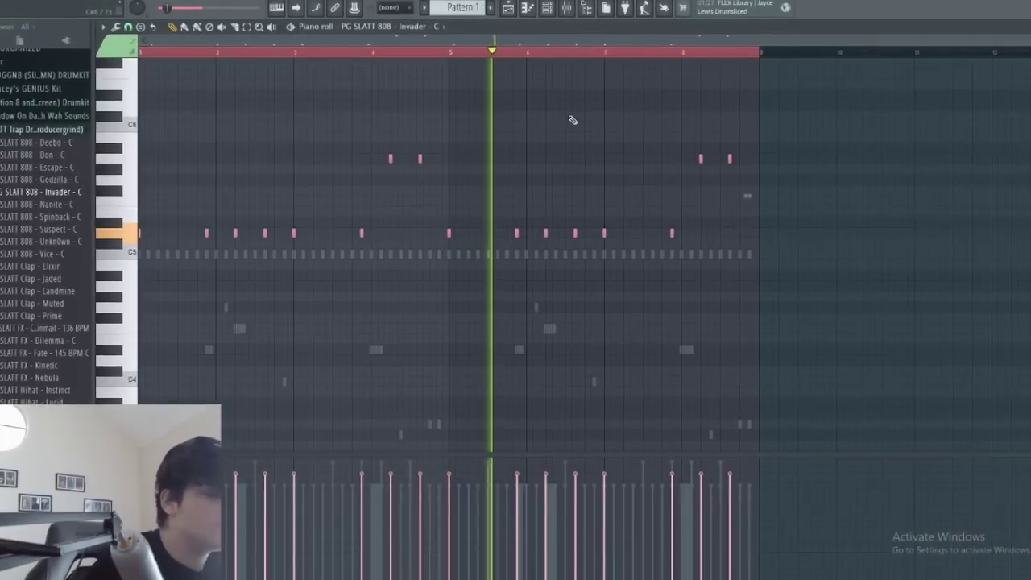
key("ctrl+d")
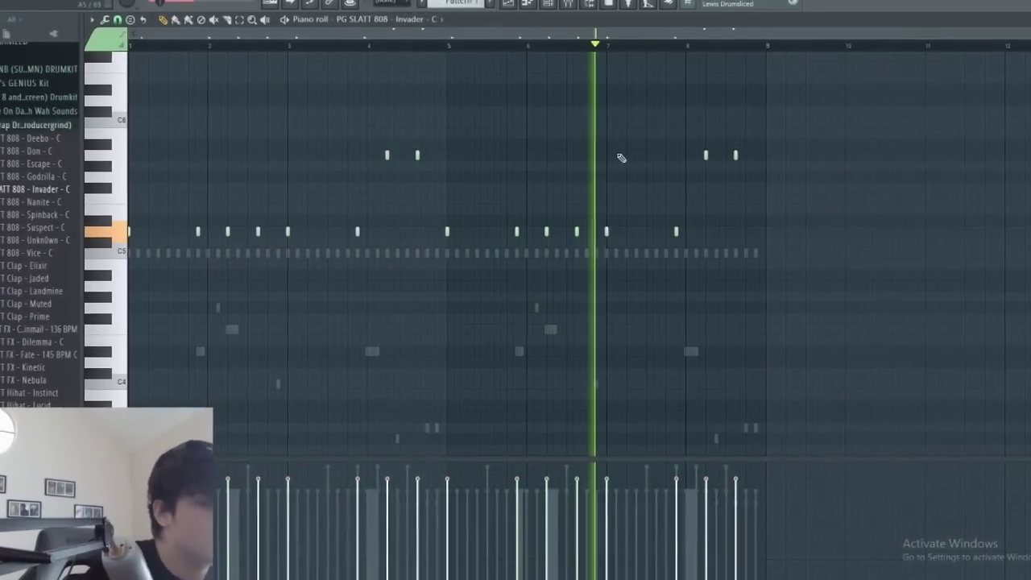
scroll(683, 188, "up", 3)
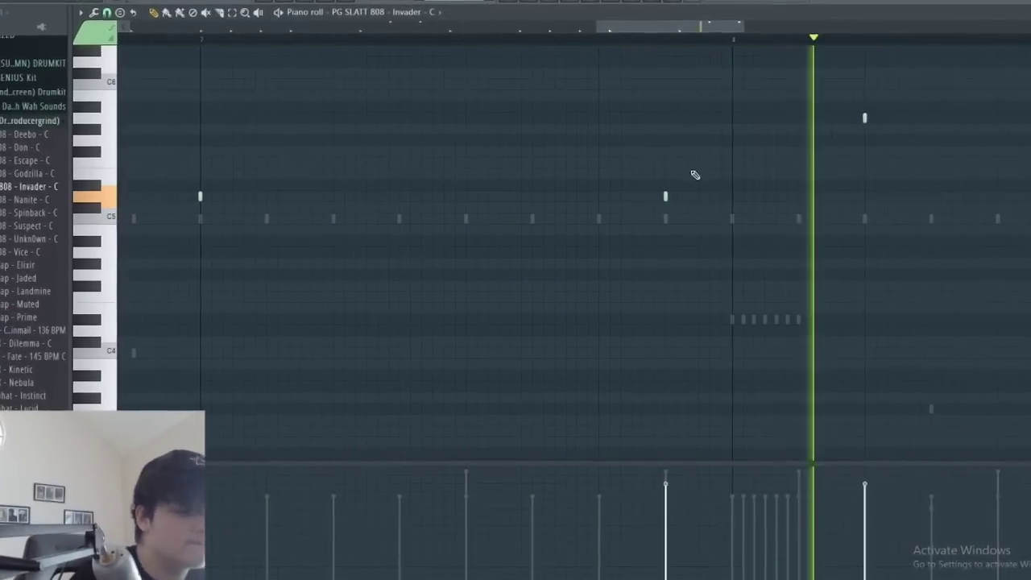
scroll(690, 161, "down", 3)
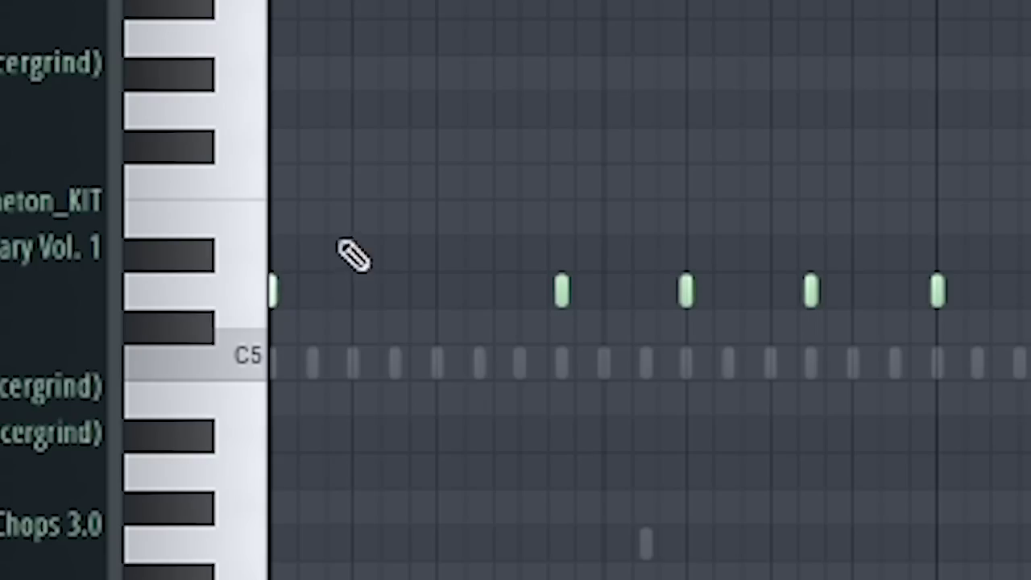
Step: Outline the empty gaps between the 808 notes in bars 1 and 3 with selection boxes
left_click_drag(352, 242, 546, 403)
left_click_drag(406, 238, 531, 363)
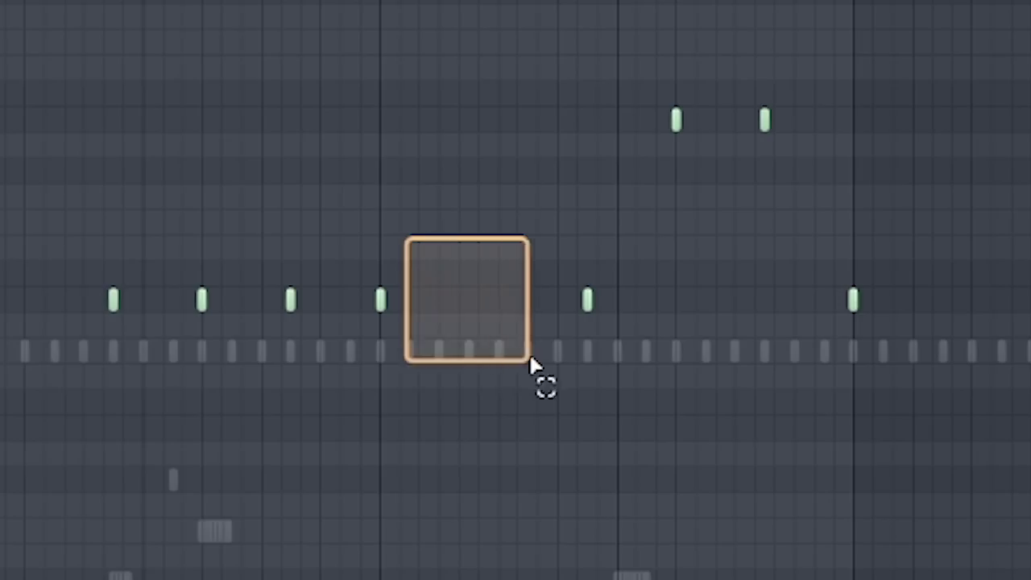
left_click_drag(545, 185, 591, 231)
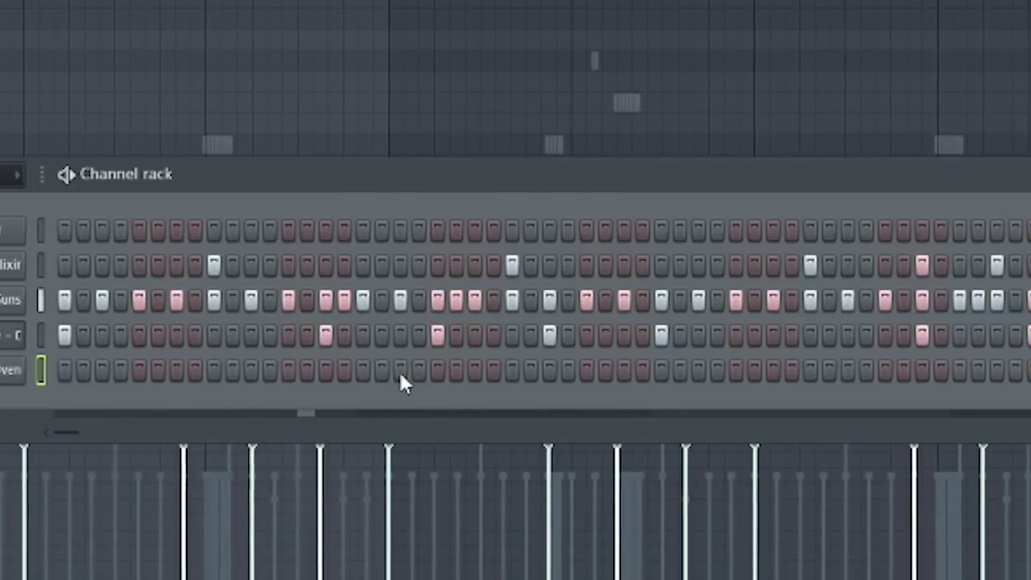
Step: Place hits of the Oven sample on its steps across the pattern in the channel rack
left_click(578, 369)
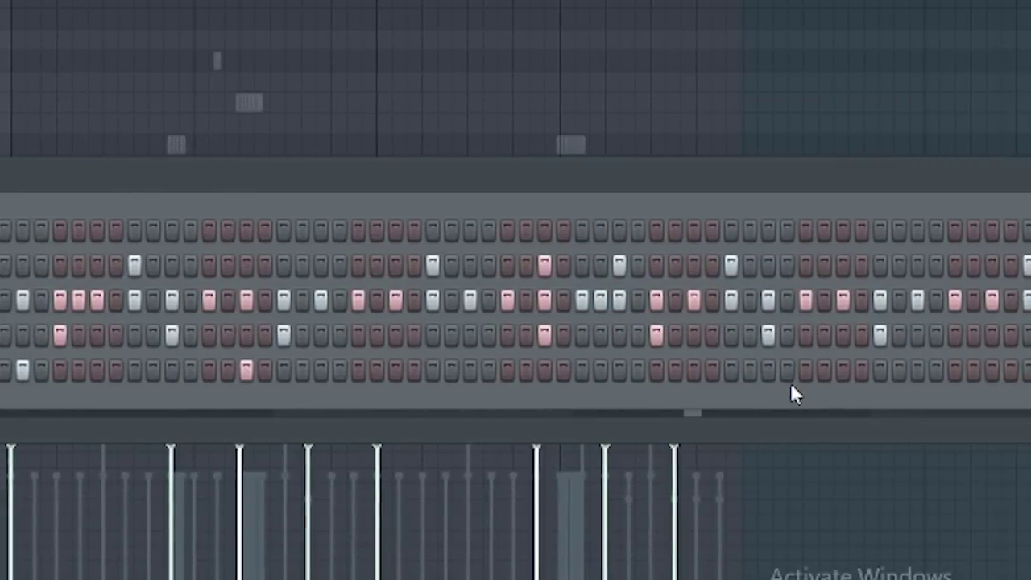
left_click_drag(76, 376, 325, 424)
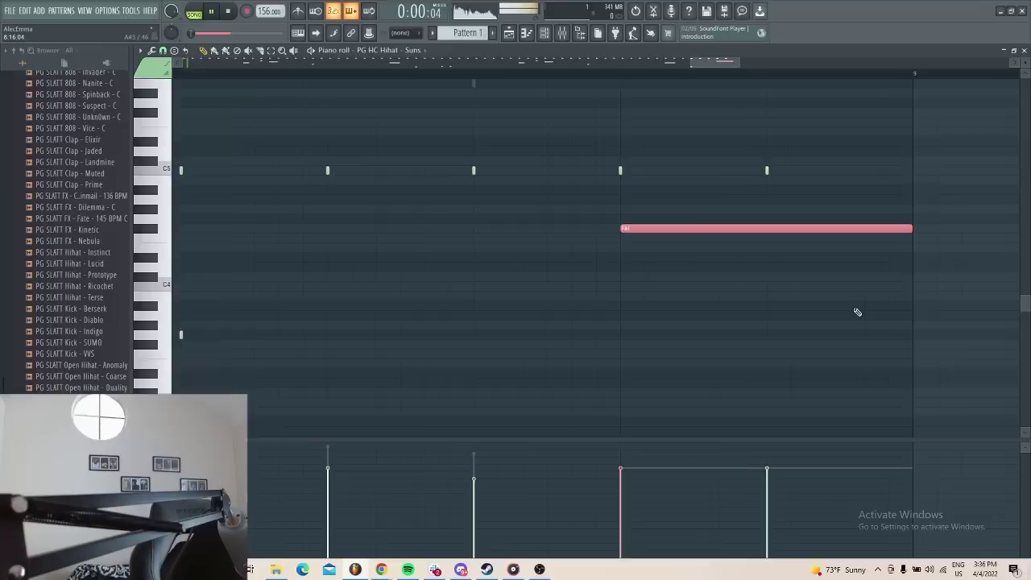
Step: Chop the long F#4 hi-hat note at the end of bar 8 into a fast roll using the default chopper pattern
key("alt+u")
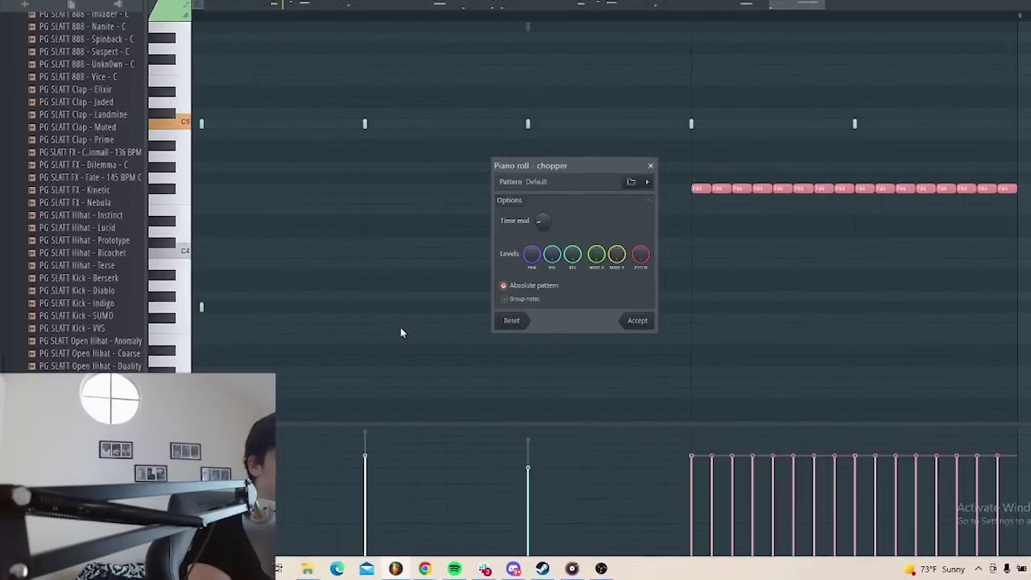
left_click(642, 311)
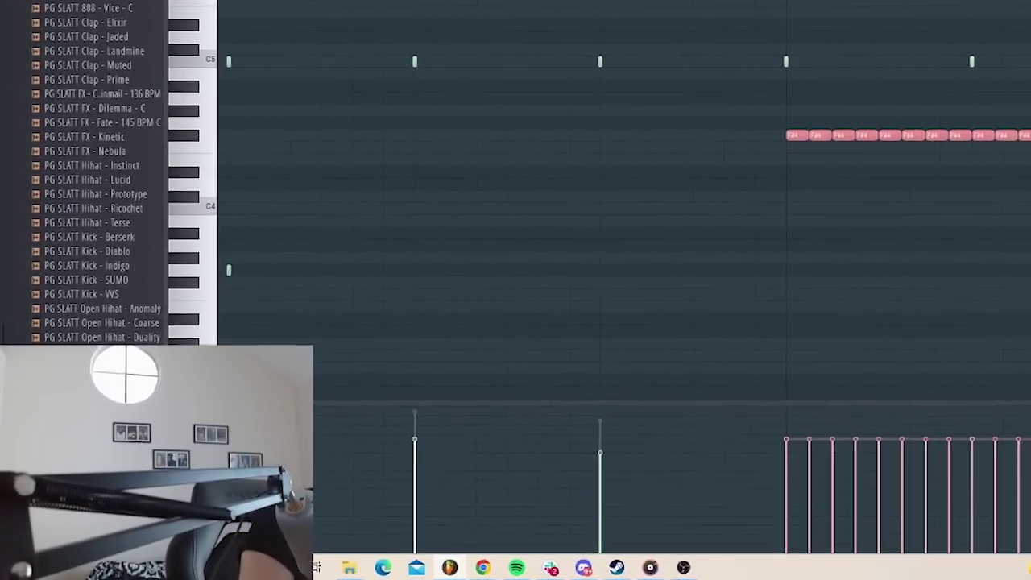
key("space")
scroll(645, 104, "down", 6)
scroll(729, 149, "down", 2)
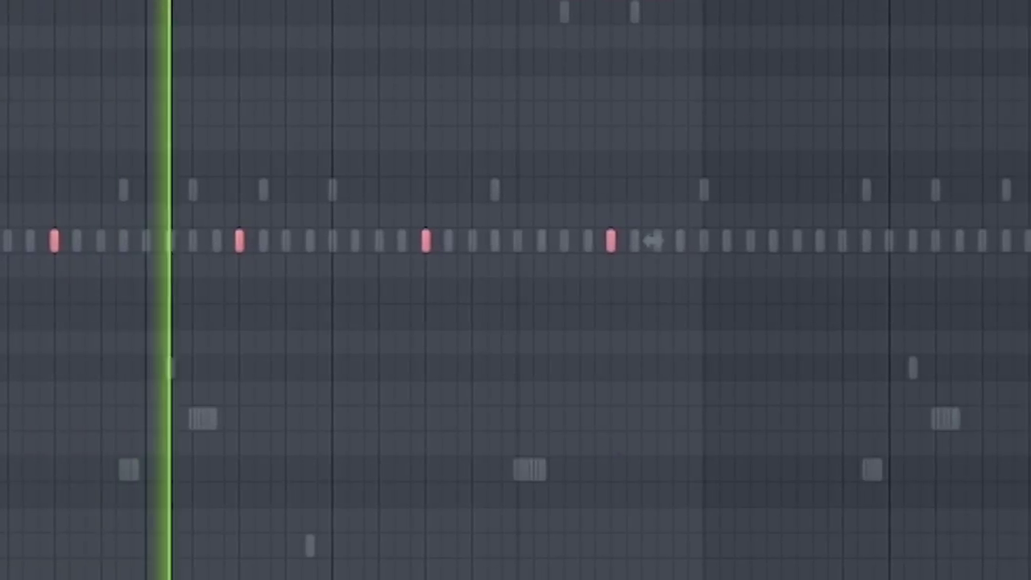
Step: Duplicate the PG SLATT Snare - Mayhem notes on C5 until they fill eight bars
key("ctrl+b")
key("ctrl+a")
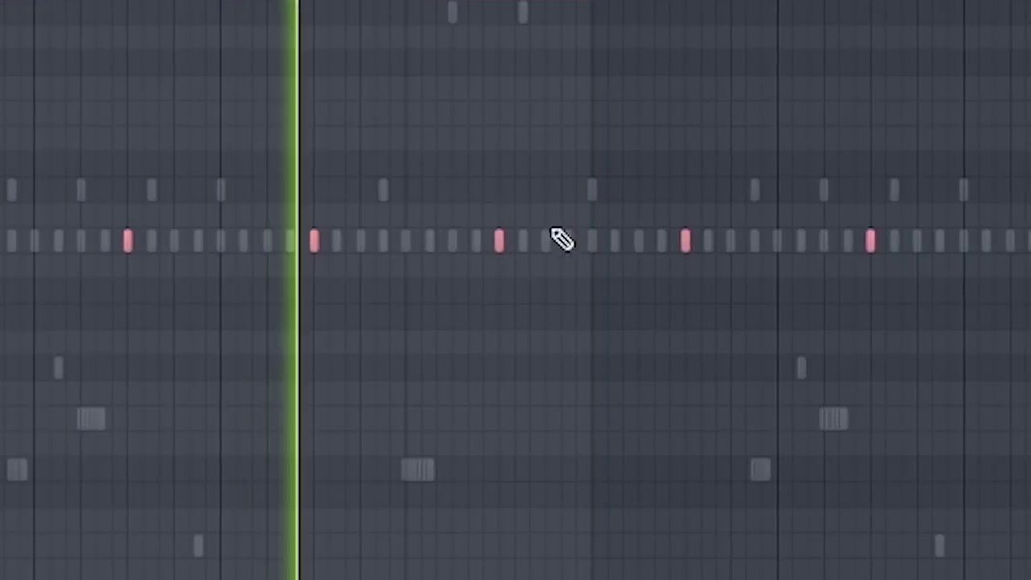
key("ctrl+b")
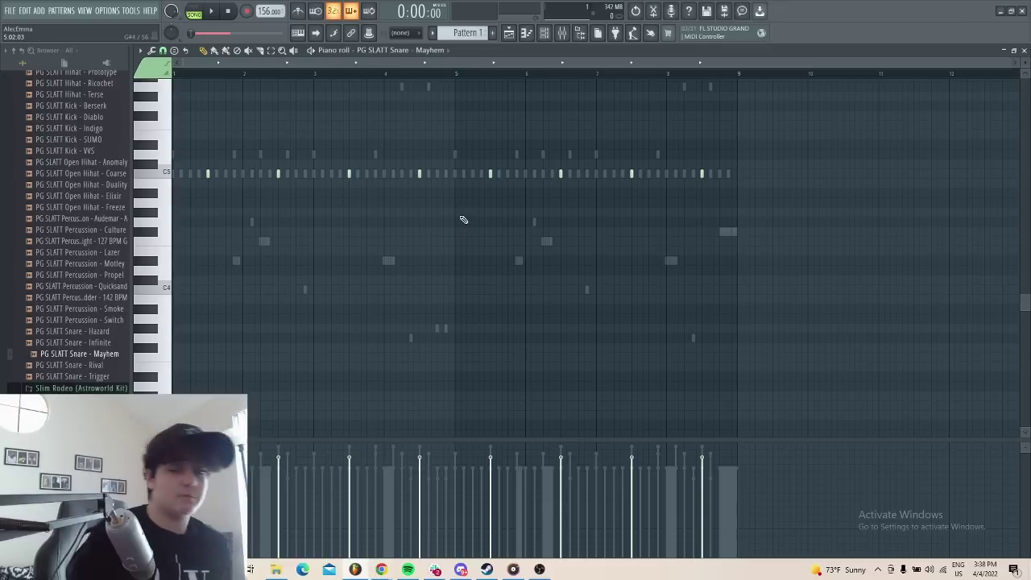
Step: Lower the melody loop's mixer track to -4.3 dB while the beat plays
key("F6")
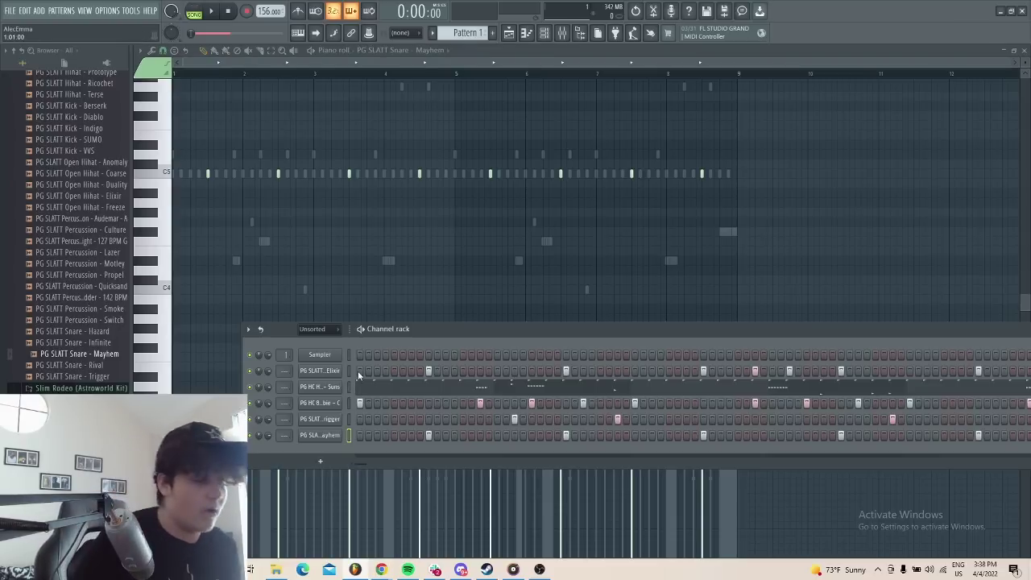
key("F9")
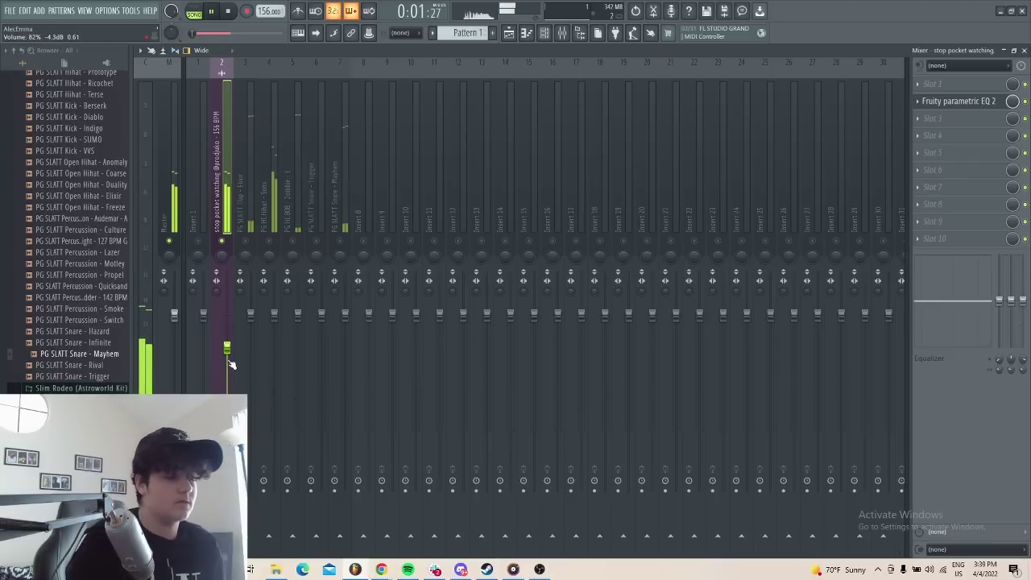
key("space")
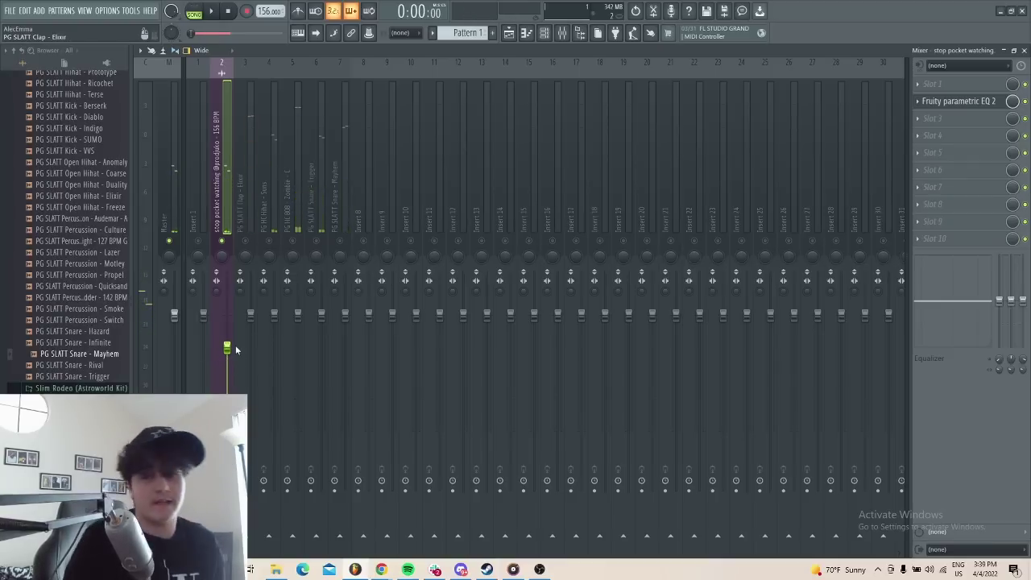
Step: Bring in the clap and hi-hat mixer tracks and set the hi-hat volume to -2.7 dB
left_click(246, 283)
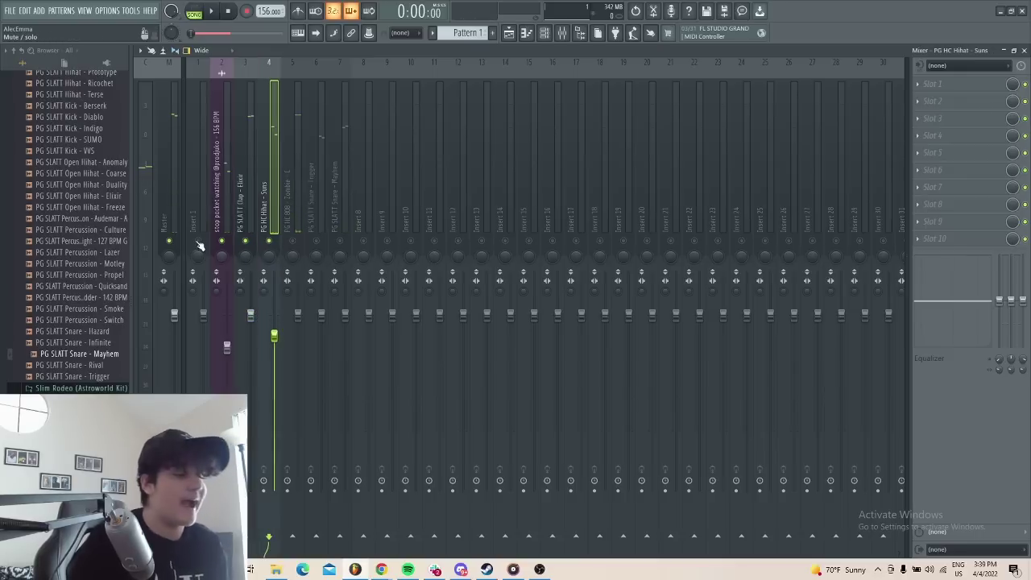
key("space")
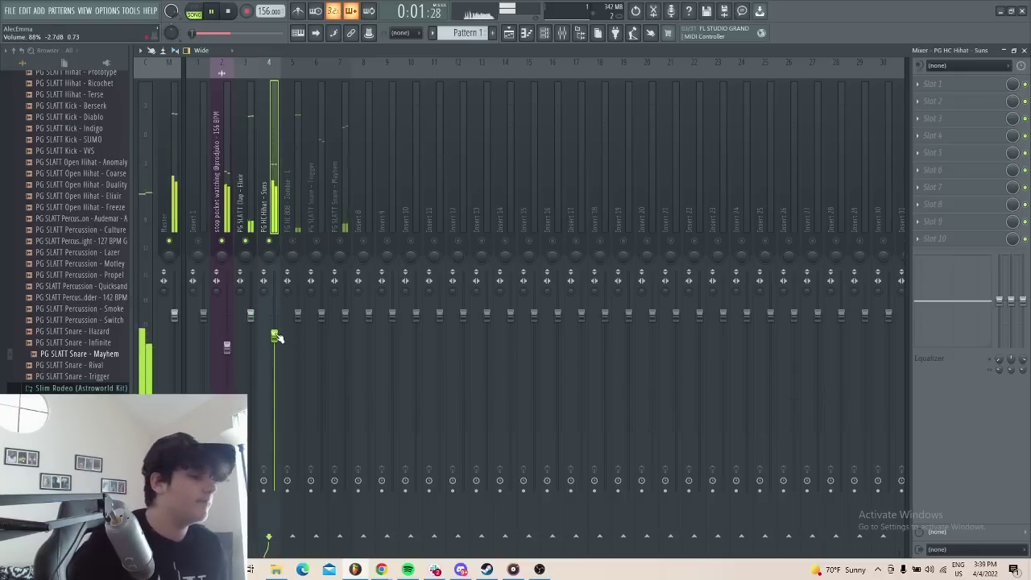
key("space")
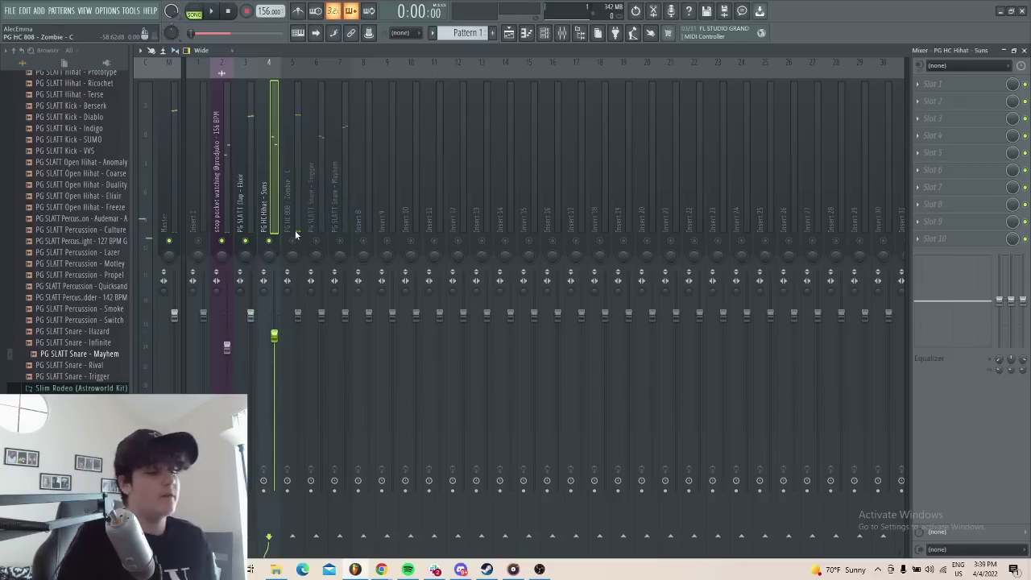
Step: Bring in the PG HC 808 - Zombie and PG SLATT Snare - Trigger mixer tracks, raising the 808's volume slightly
left_click(292, 216)
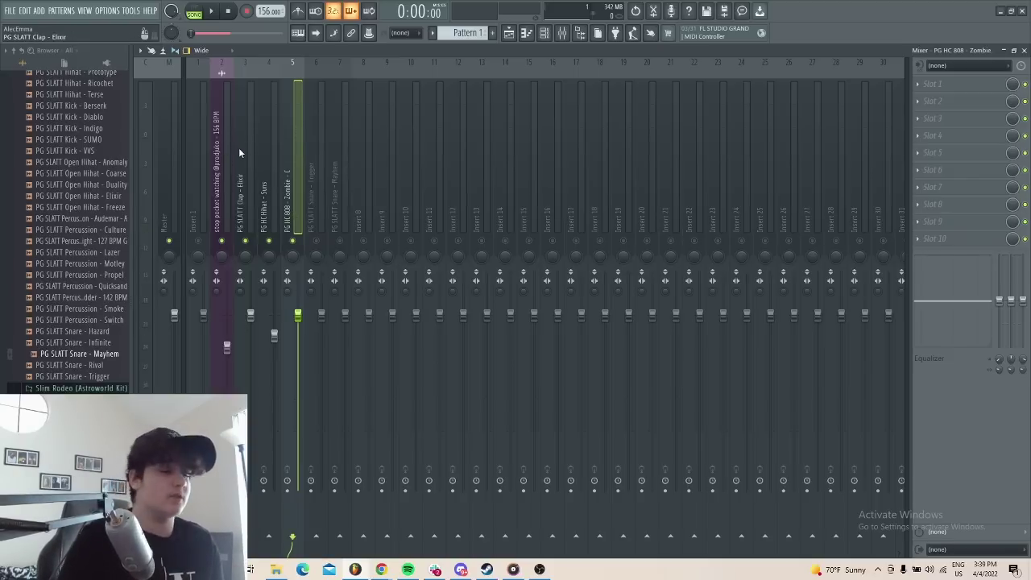
key("space")
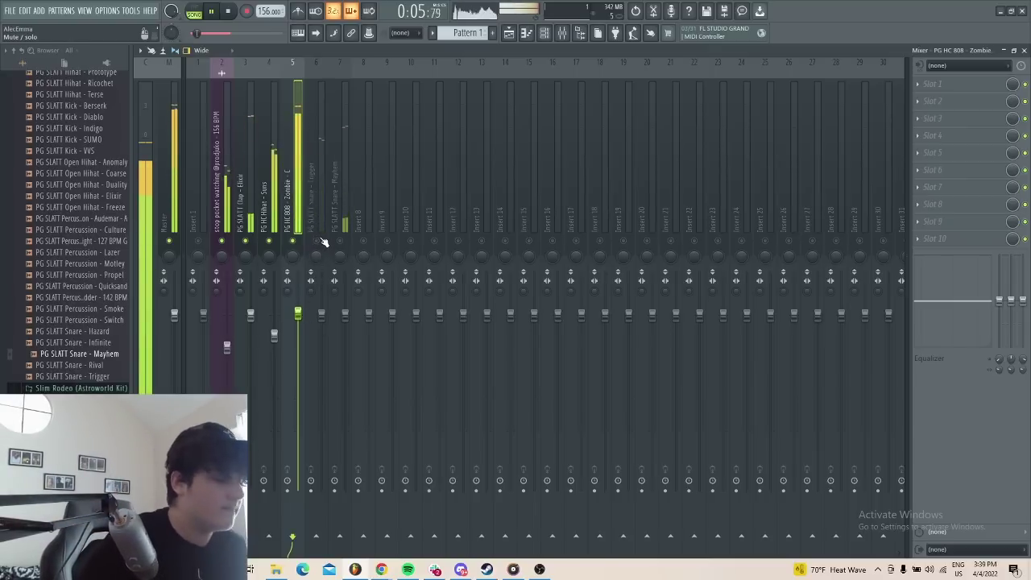
key("space")
left_click(326, 290)
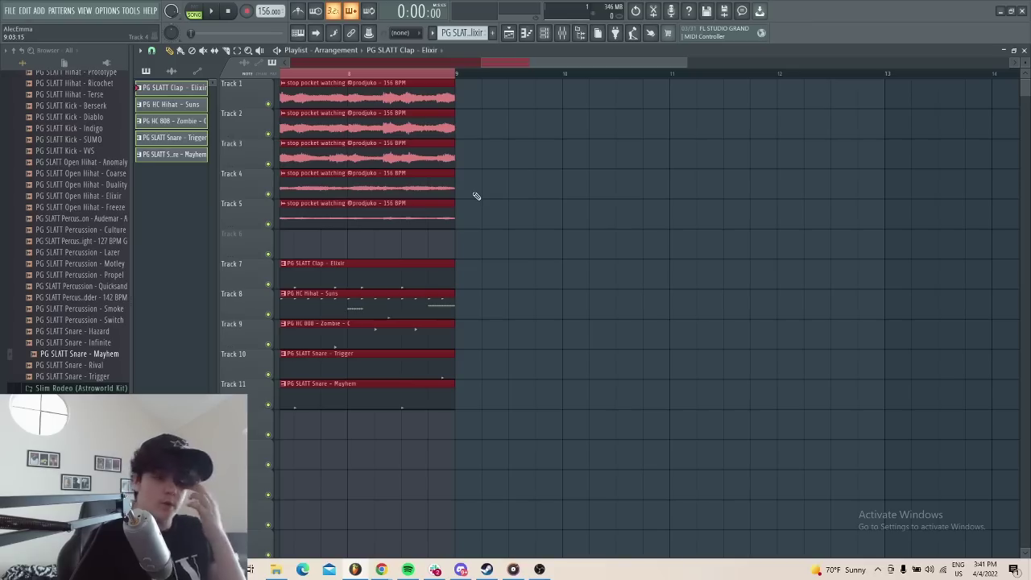
Step: Deselect the melody and drum clips in the playlist and try to duplicate the eight-bar block after bar 8
scroll(475, 193, "up", 2)
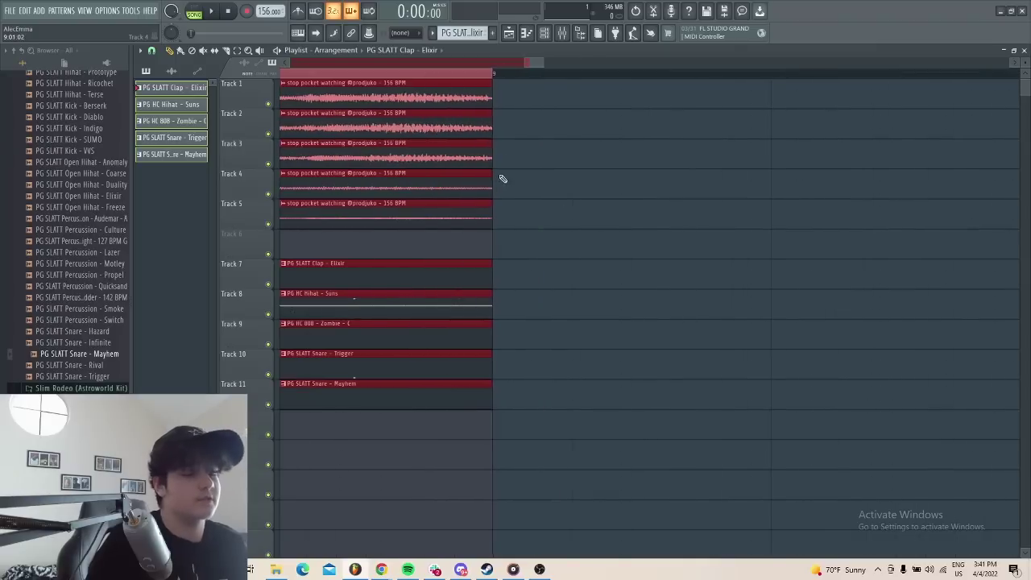
left_click_drag(511, 99, 526, 249)
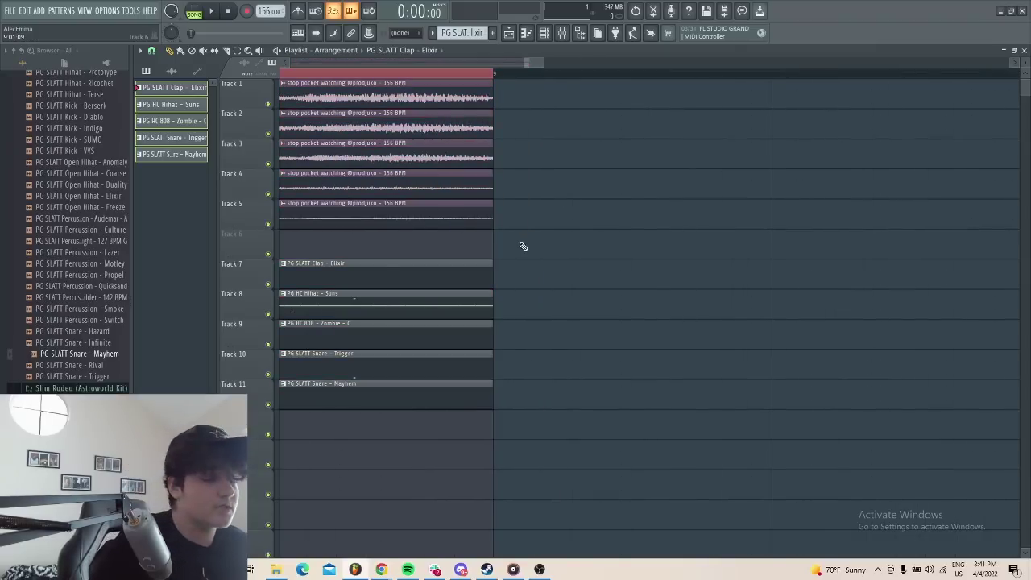
key("ctrl+b")
scroll(376, 249, "down", 8)
scroll(367, 247, "up", 4)
scroll(506, 256, "down", 3)
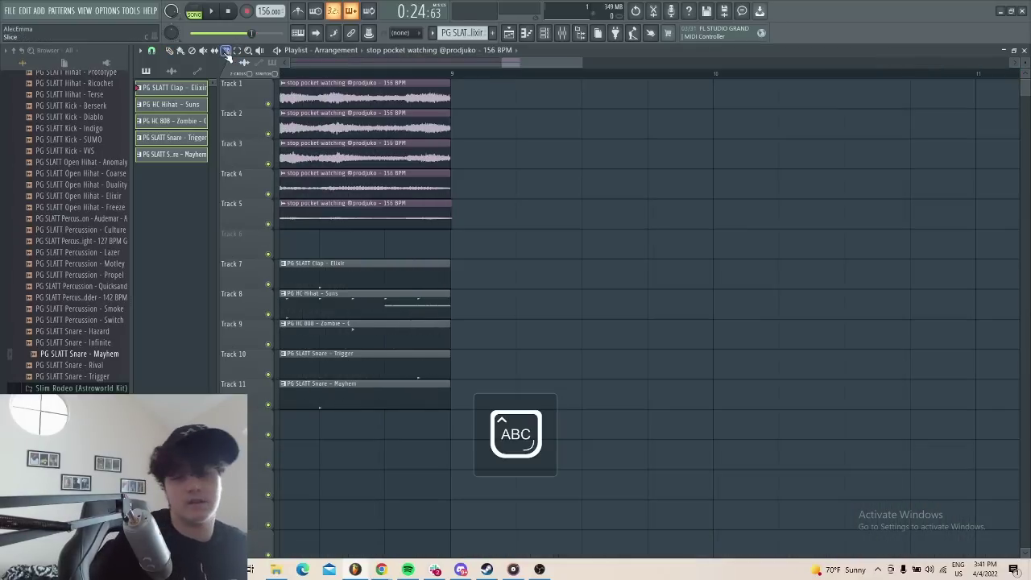
scroll(362, 191, "up", 6)
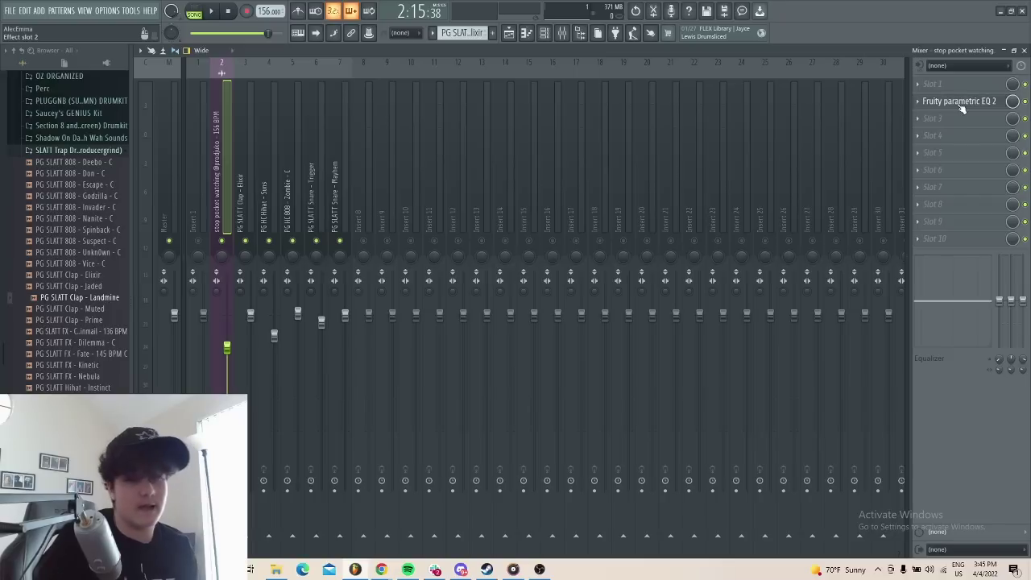
Step: Create an automation clip for the mix level of Fruity parametric EQ 2 on the melody loop's mixer track
left_click(958, 101)
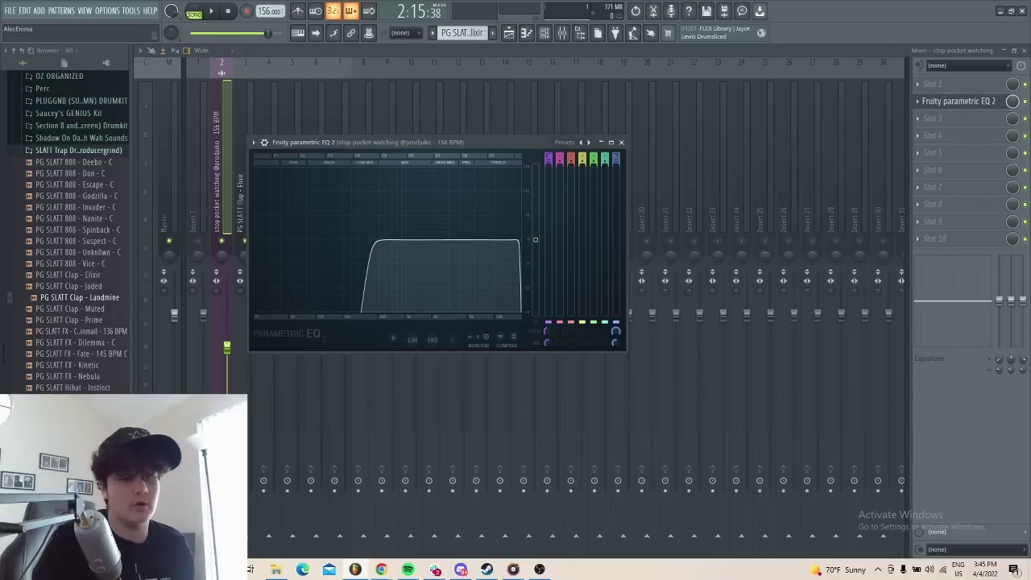
left_click(1013, 103)
right_click(1014, 105)
right_click(1015, 109)
right_click(1019, 114)
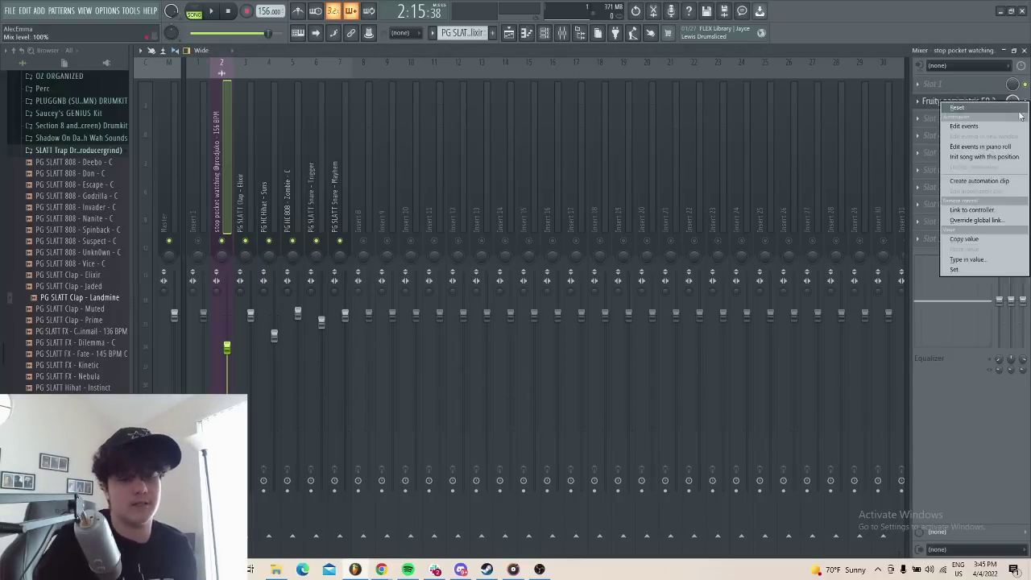
left_click(985, 181)
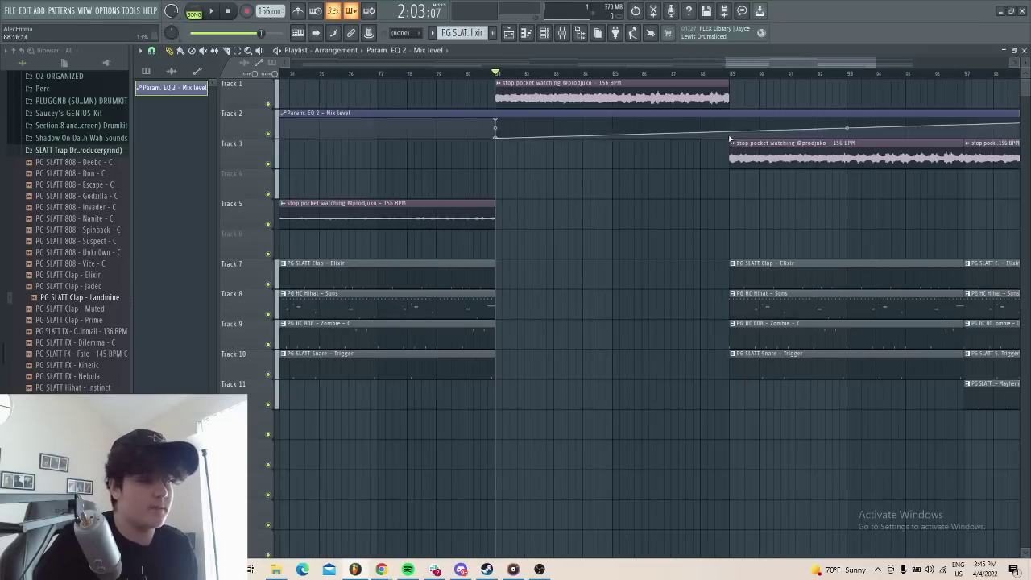
Step: Shape the Param. EQ 2 - Mix level automation to stay at minimum from bar 81 to 89 and return to maximum at bar 89
left_click_drag(735, 139, 732, 120)
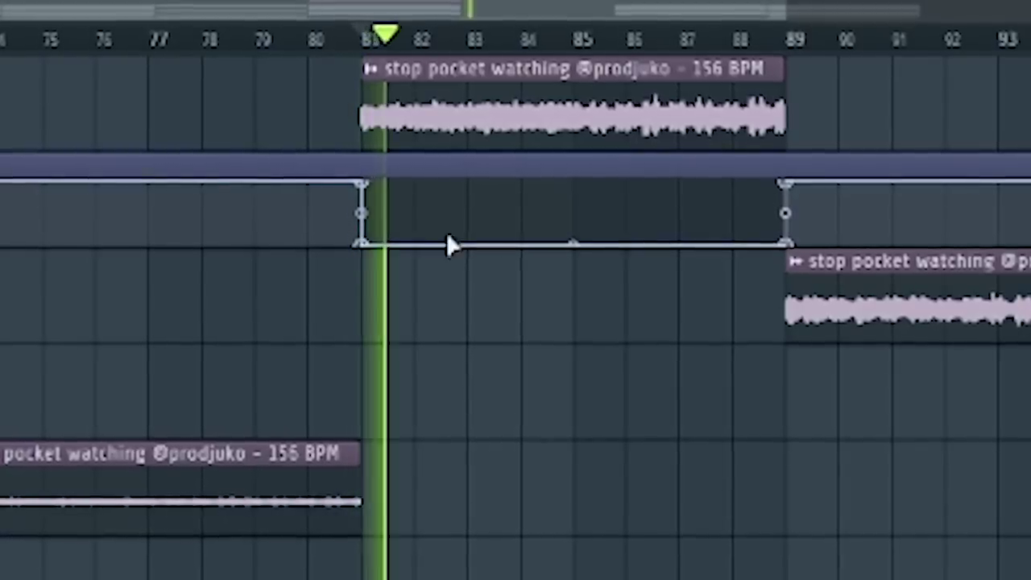
scroll(451, 243, "down", 3)
scroll(592, 259, "up", 4)
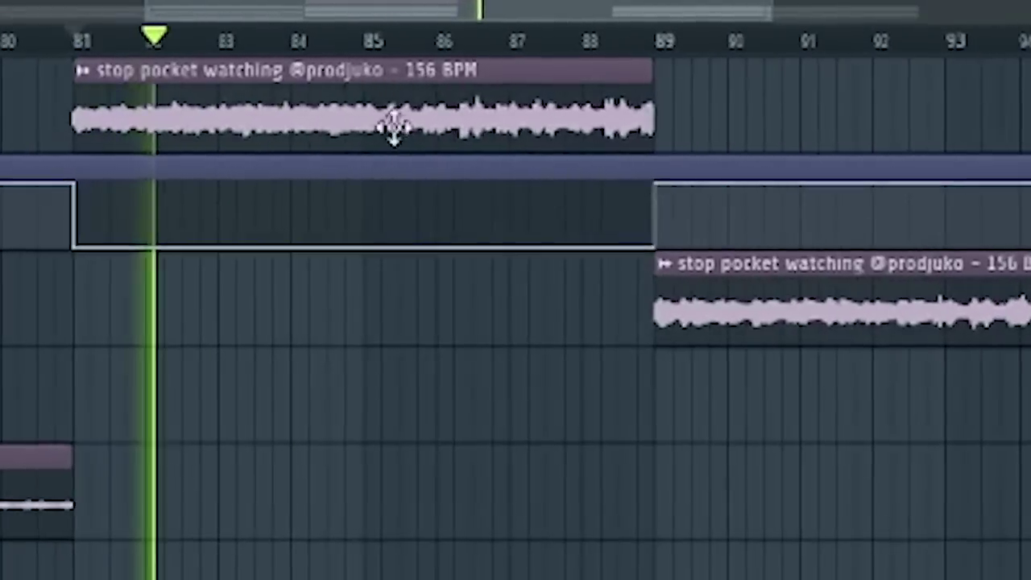
Step: Place the melody loop on Track 1 at bar 89, remove the Track 3 loop there, and audition the transition
left_click_drag(394, 127, 870, 154)
right_click(817, 324)
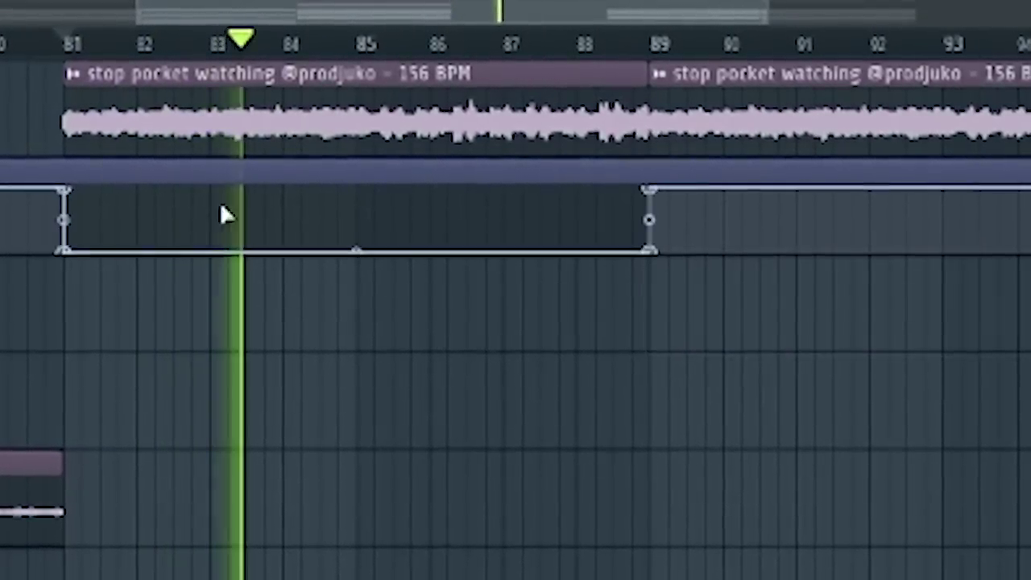
scroll(585, 36, "up", 2)
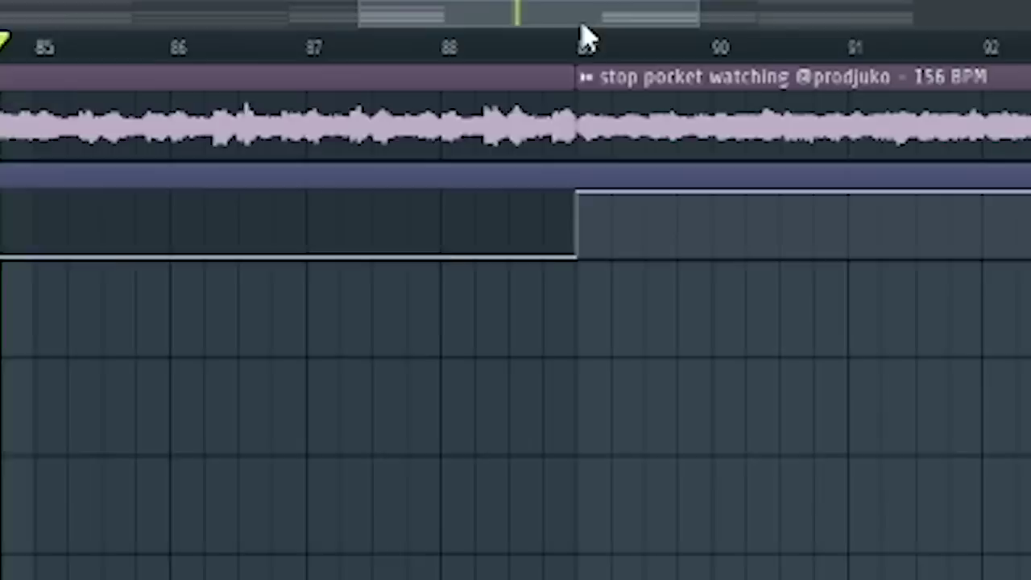
left_click(586, 36)
scroll(389, 161, "down", 3)
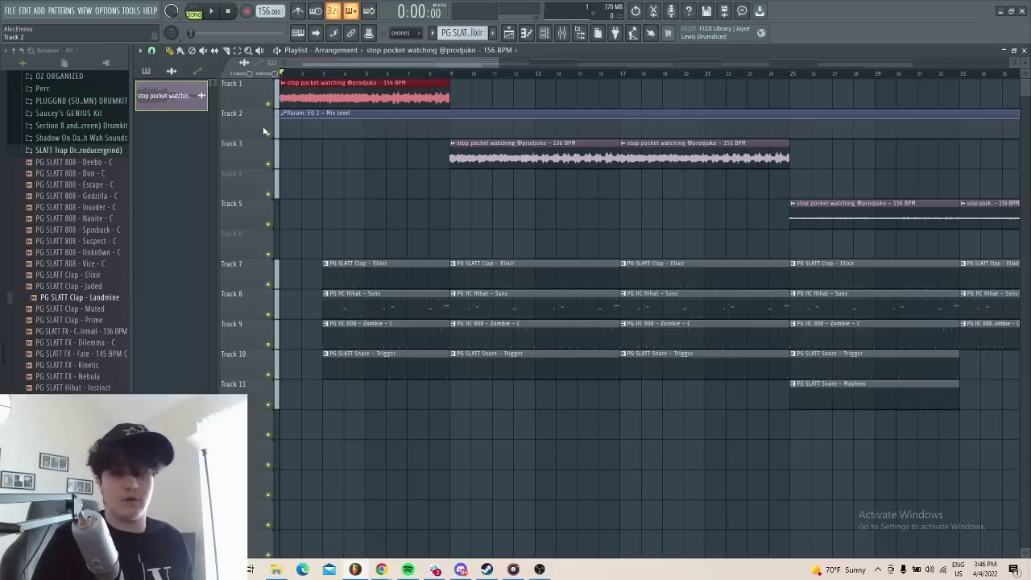
Step: Review the opening section of the arrangement and play it from the start
scroll(364, 101, "down", 3)
scroll(283, 215, "up", 4)
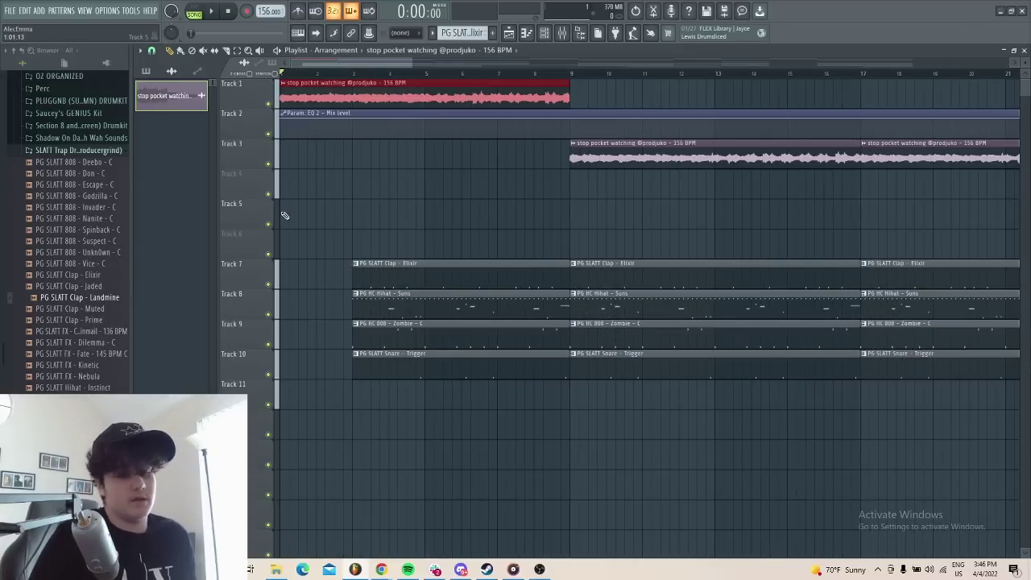
scroll(274, 218, "down", 2)
key("space")
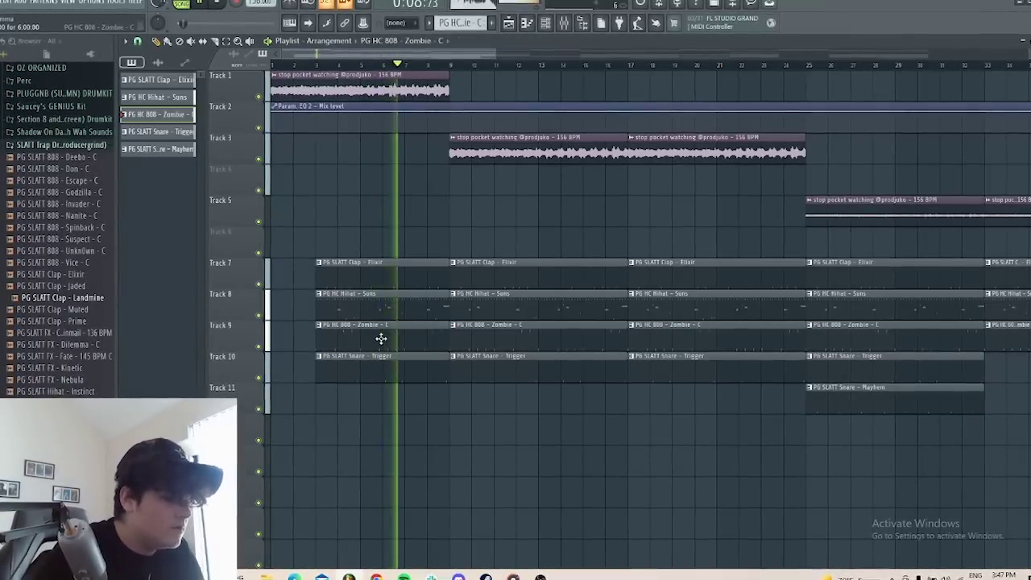
Step: Examine the PG HC 808 - Zombie notes in the piano roll and return to the playlist
scroll(380, 339, "down", 3)
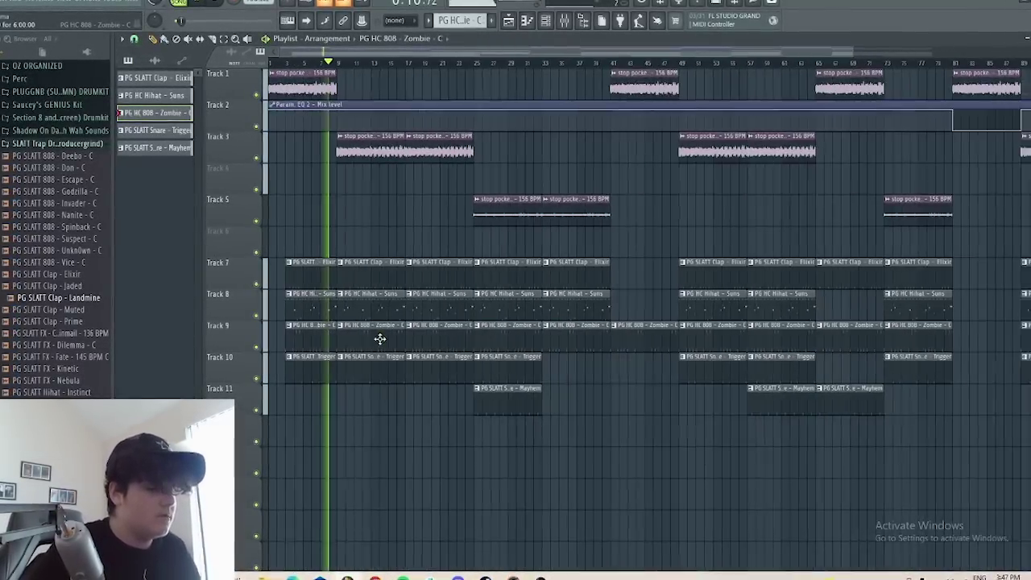
double_click(380, 339)
key("ctrl+Up")
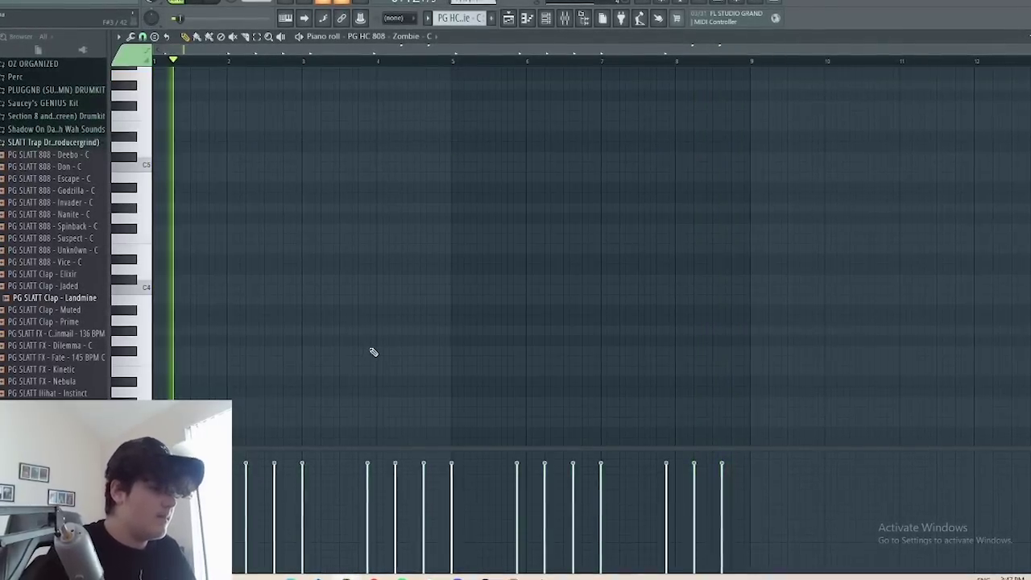
key("ctrl+Down")
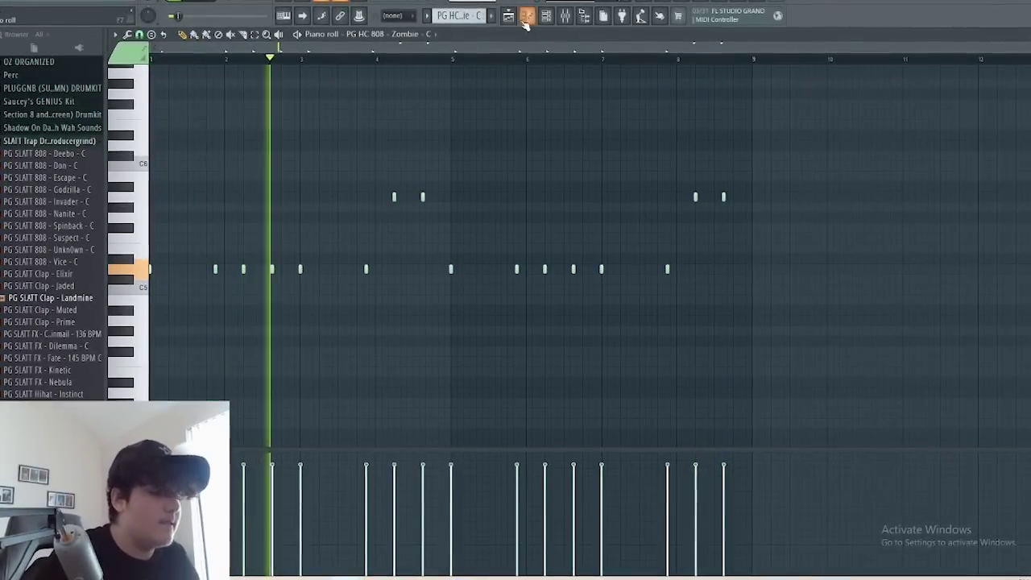
left_click(509, 17)
Step: Review the 154 BPM project's drum layout from bar 3, highlighting the #brzy clap and [Snare] - Mob clips
scroll(306, 183, "up", 4)
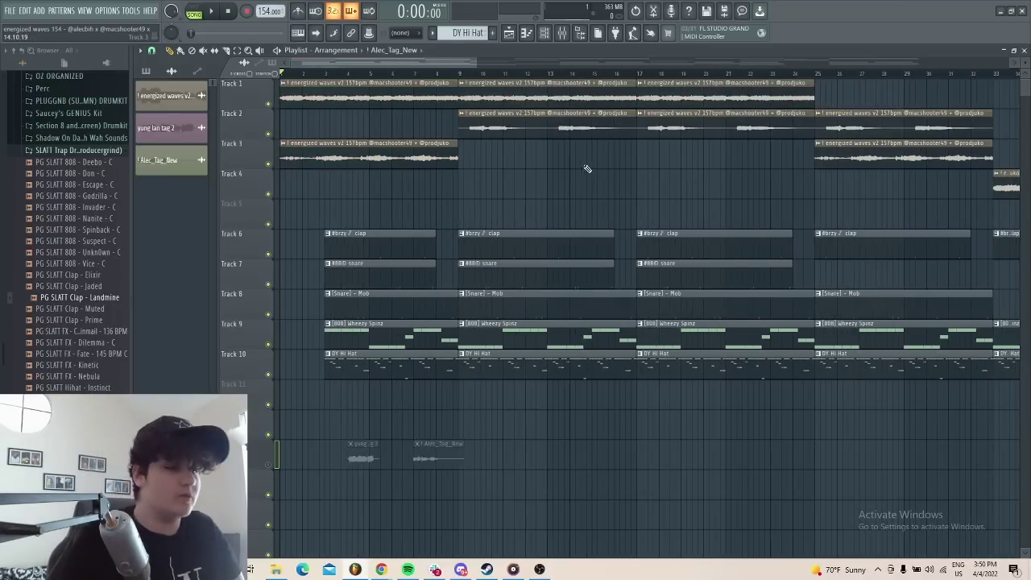
scroll(587, 169, "down", 3)
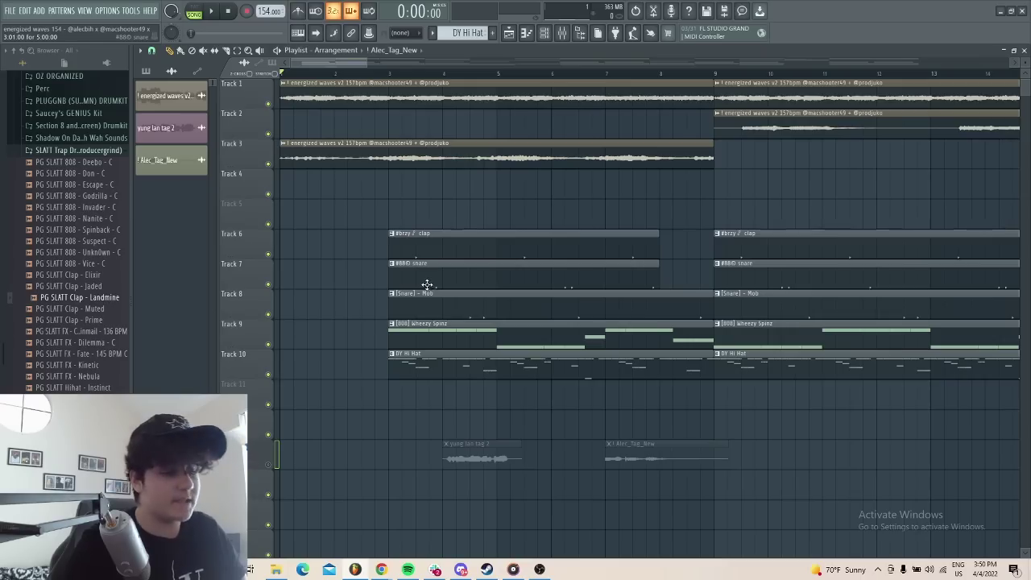
scroll(426, 285, "up", 3)
scroll(427, 284, "down", 2)
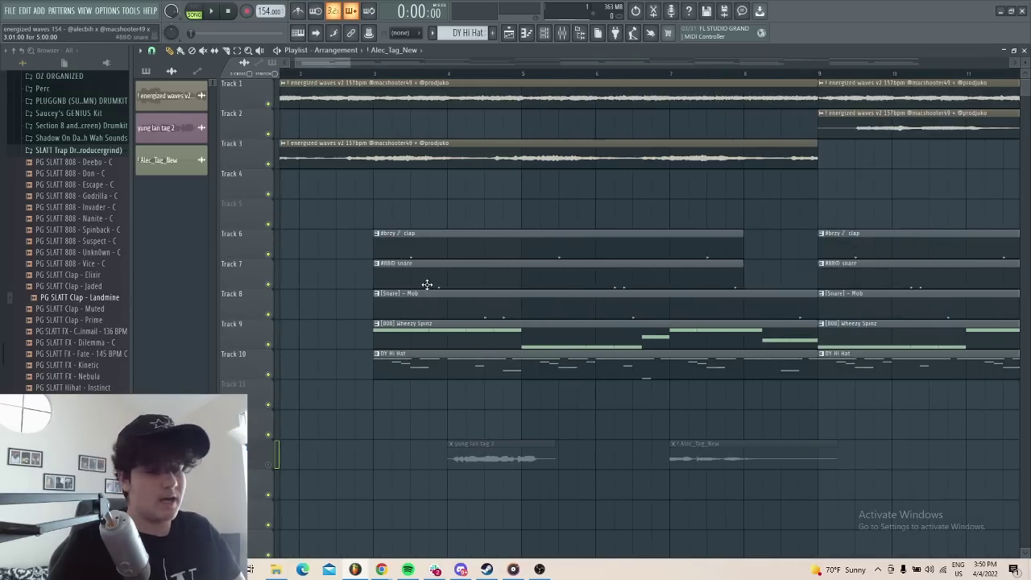
left_click_drag(457, 240, 508, 251)
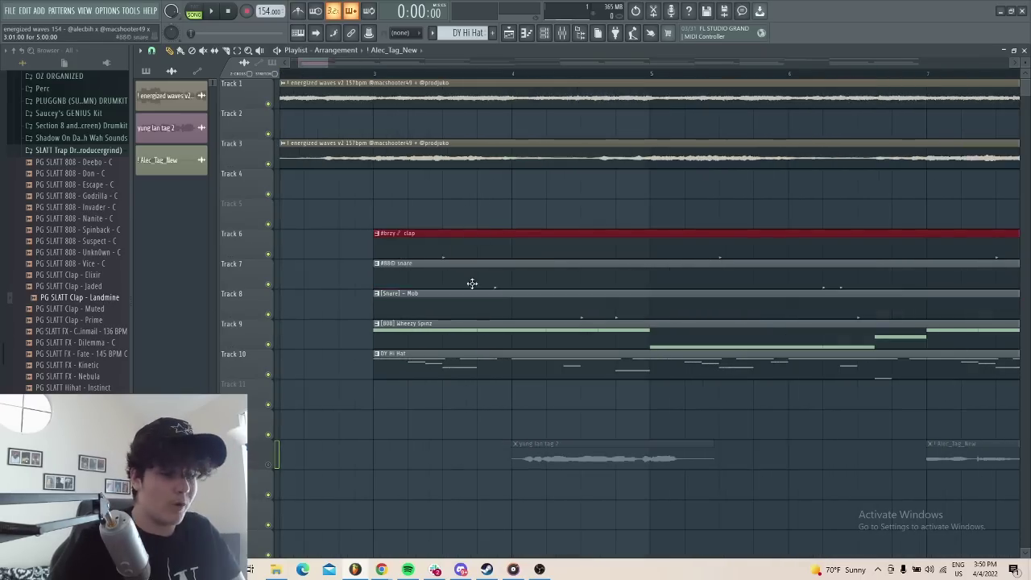
left_click_drag(476, 295, 523, 303)
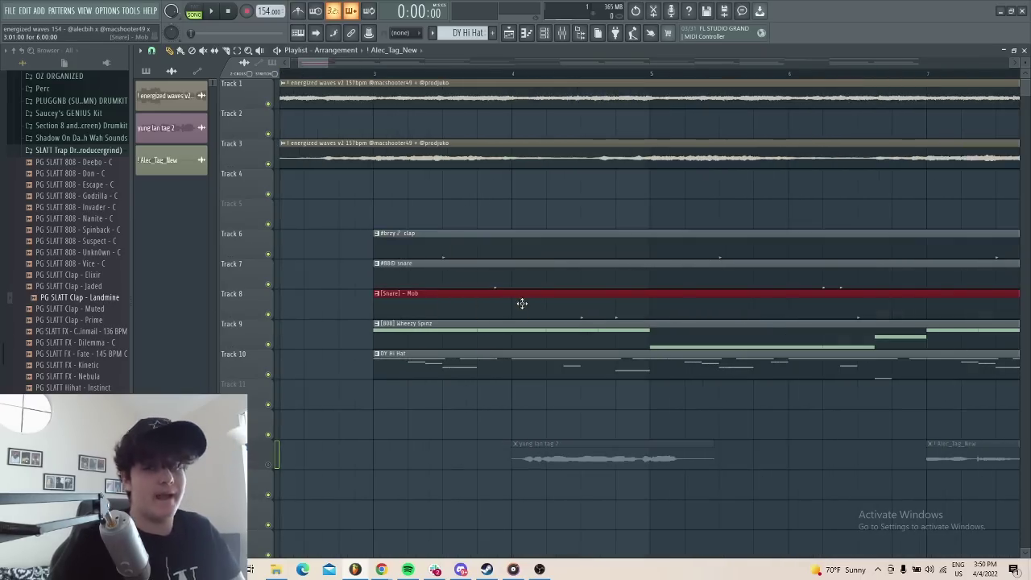
scroll(463, 238, "down", 4)
scroll(483, 210, "up", 3)
scroll(570, 247, "down", 2)
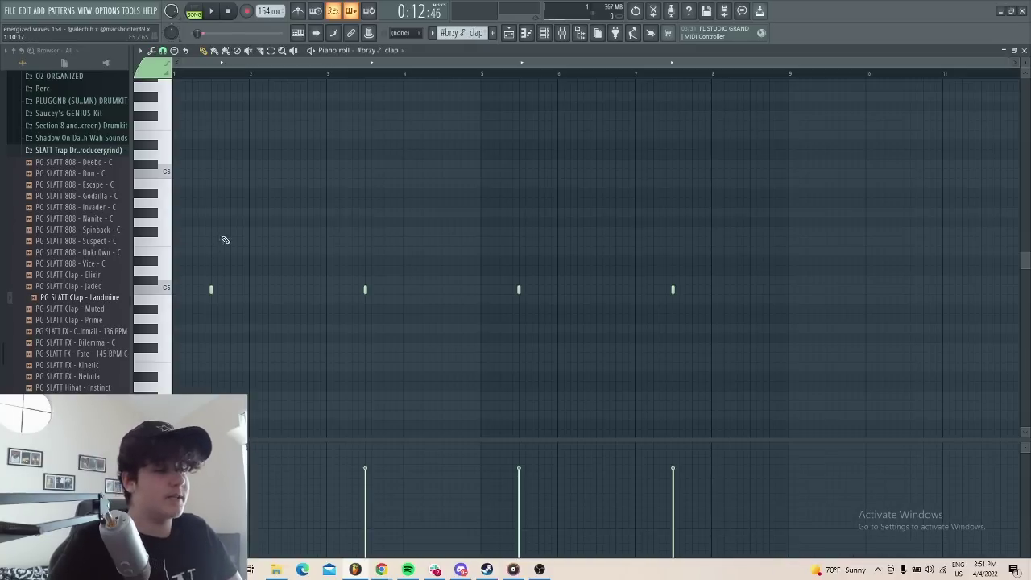
Step: Examine the #brzy clap notes in the piano roll and play the clap with the melody from bar 9
left_click_drag(267, 212, 169, 295)
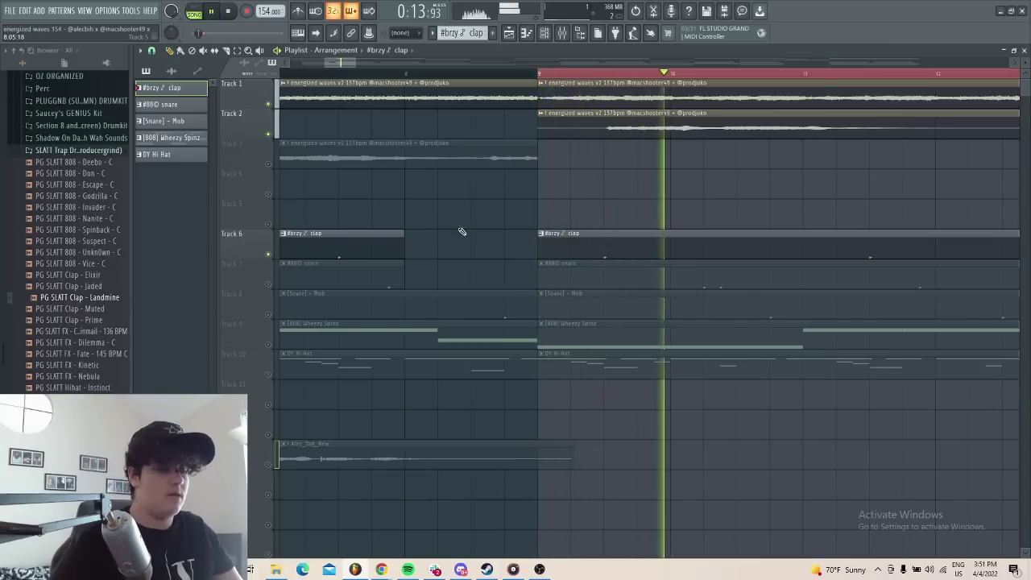
scroll(535, 239, "down", 3)
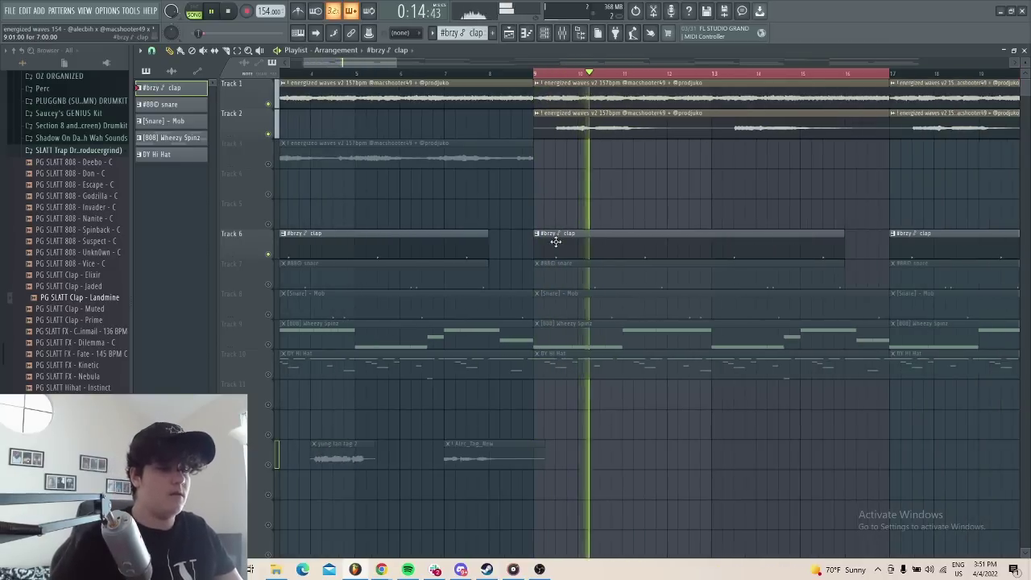
scroll(555, 242, "up", 2)
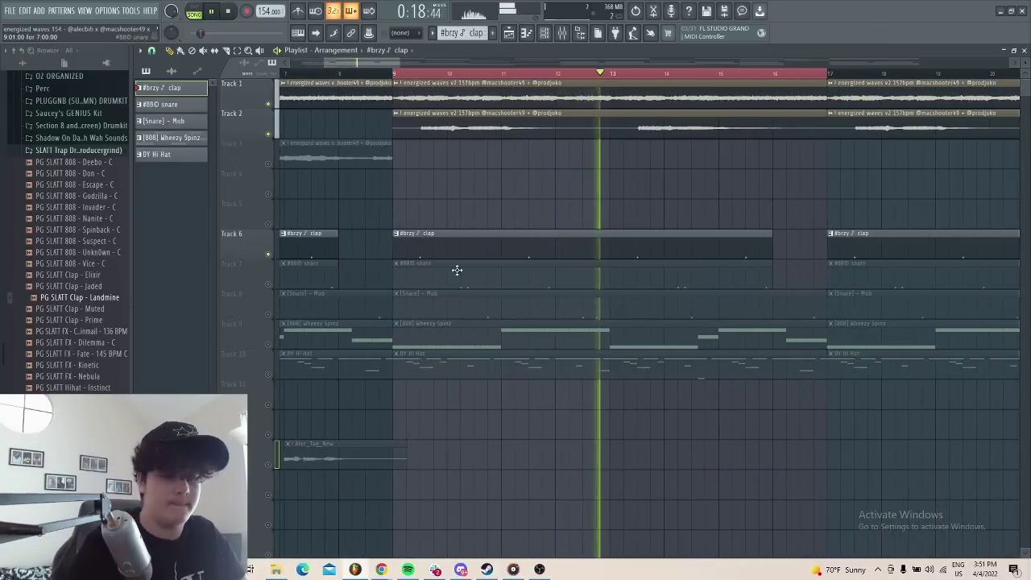
key("space")
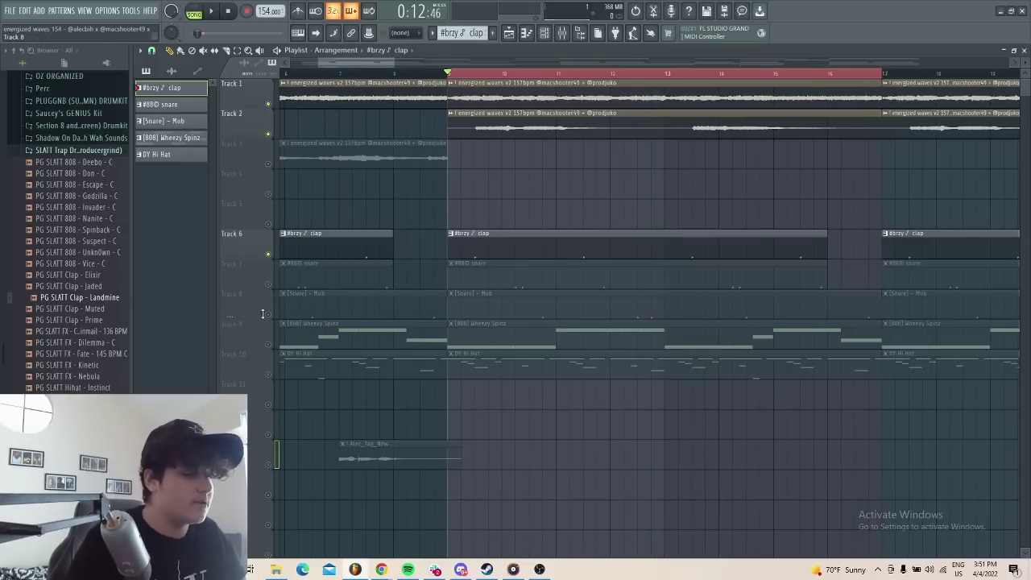
Step: Unmute the #88 snare on Track 7 so it plays with the clap and [Snare] - Mob
scroll(263, 314, "down", 1)
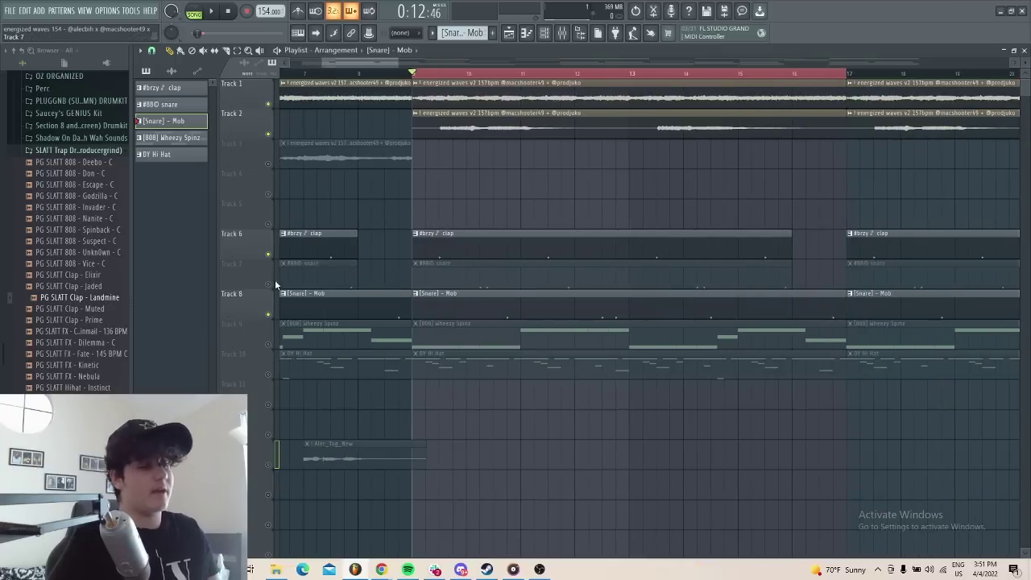
left_click(270, 284)
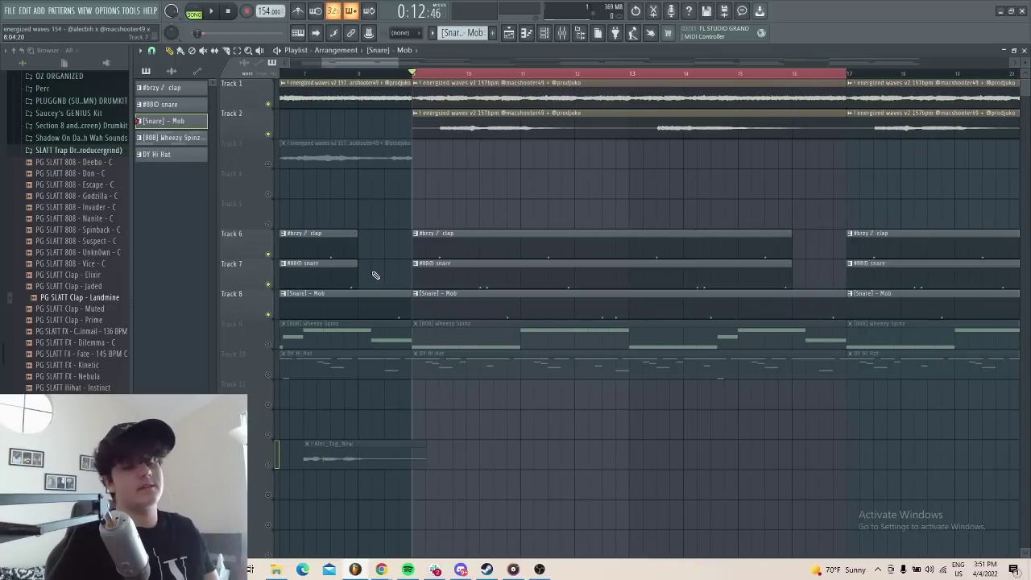
scroll(471, 273, "up", 2)
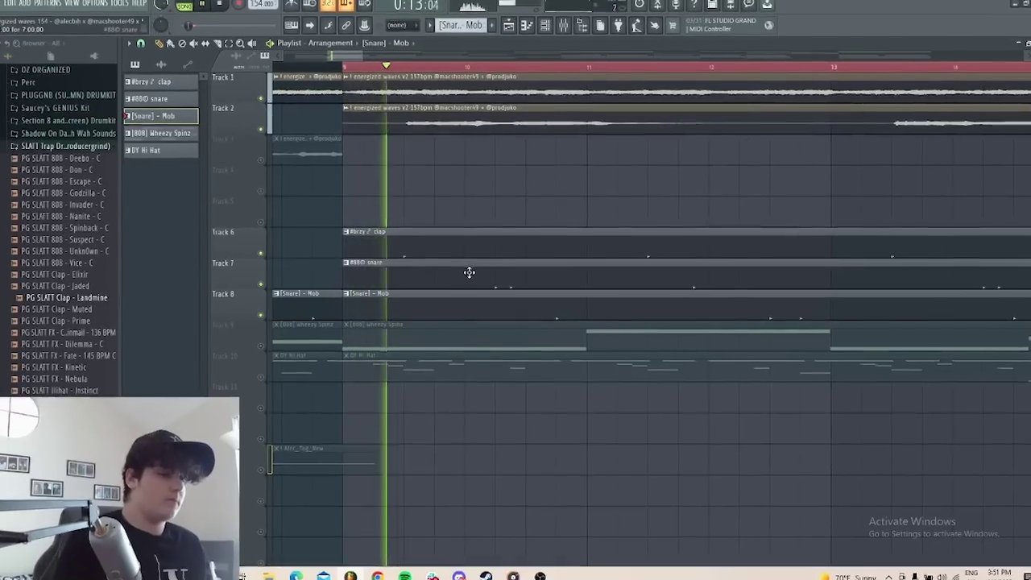
Step: Examine the #88 snare pattern in the piano roll during playback
double_click(470, 273)
key("space")
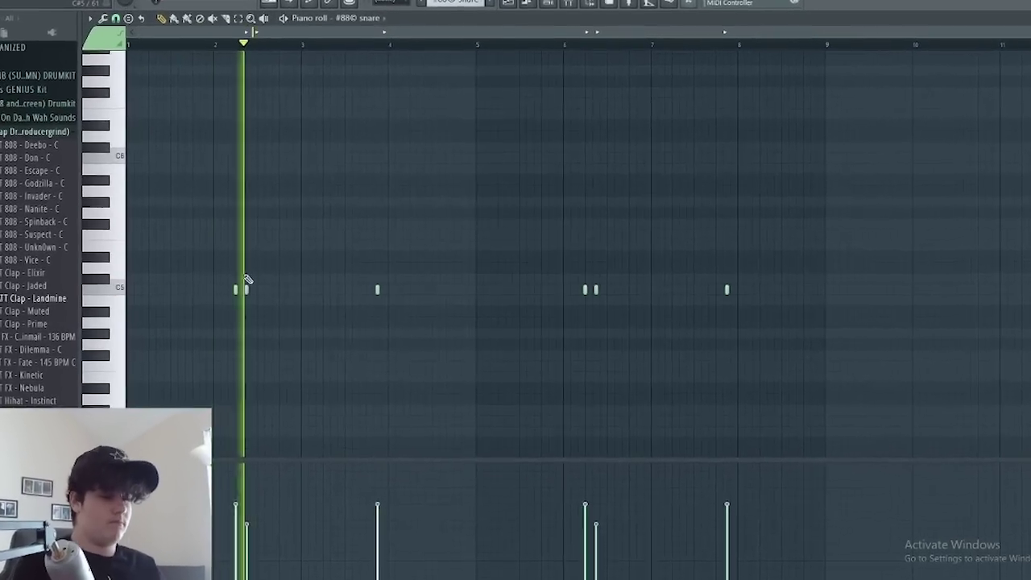
scroll(344, 380, "up", 3)
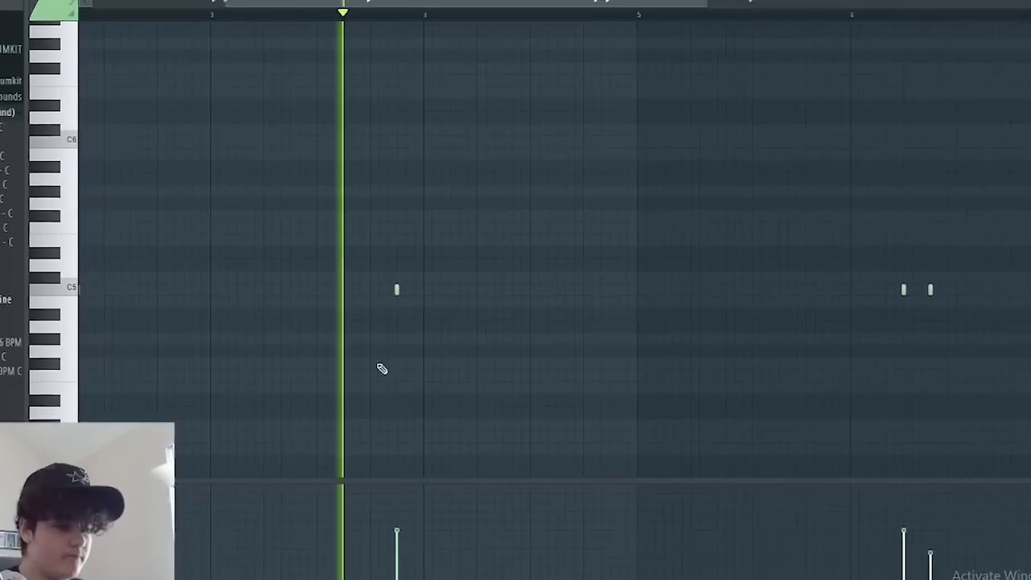
scroll(428, 343, "down", 1)
scroll(447, 376, "down", 2)
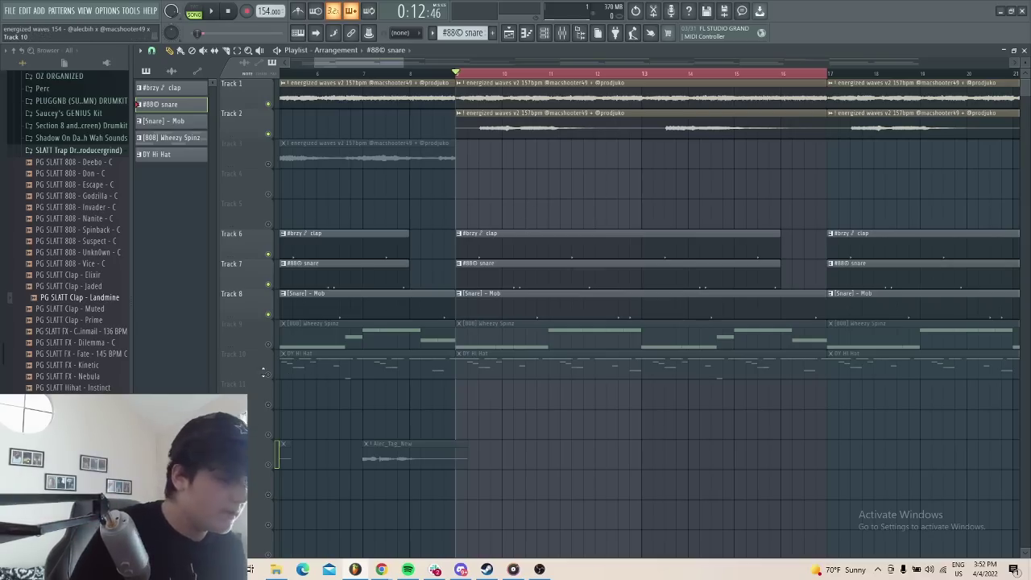
Step: Open the DY Hi Hat pattern in the piano roll and highlight bar 1's G#4, F#4 and C#4 notes
double_click(290, 363)
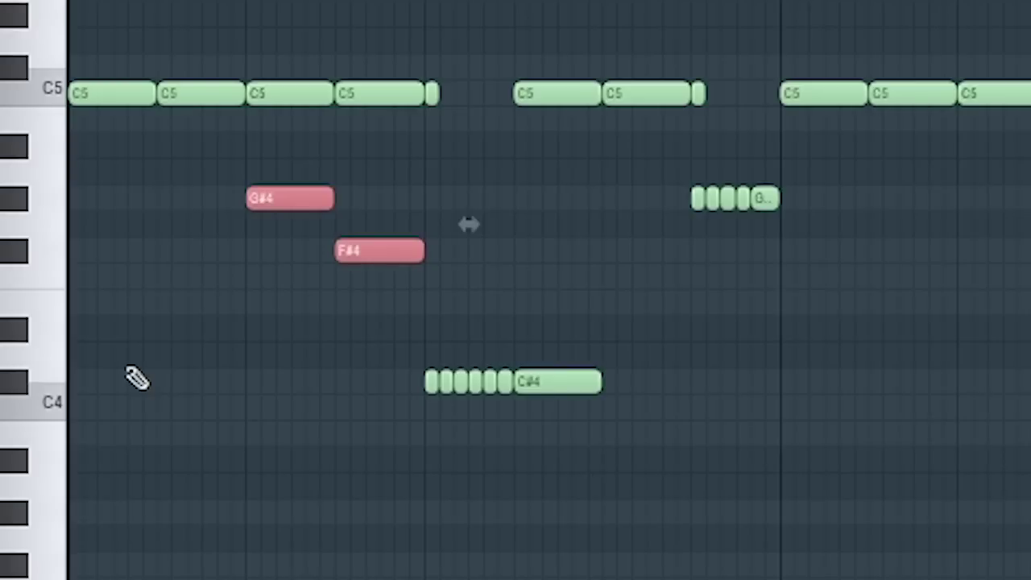
left_click_drag(260, 161, 417, 279)
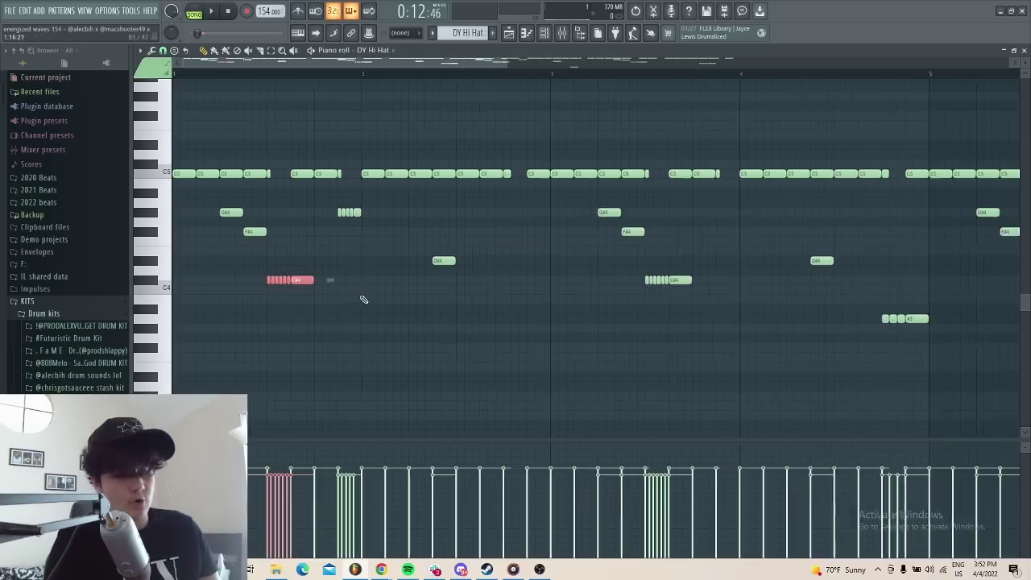
scroll(281, 193, "down", 3)
Step: Play the DY Hi Hat pattern and examine its rolls and pitched notes across the eight bars
key("space")
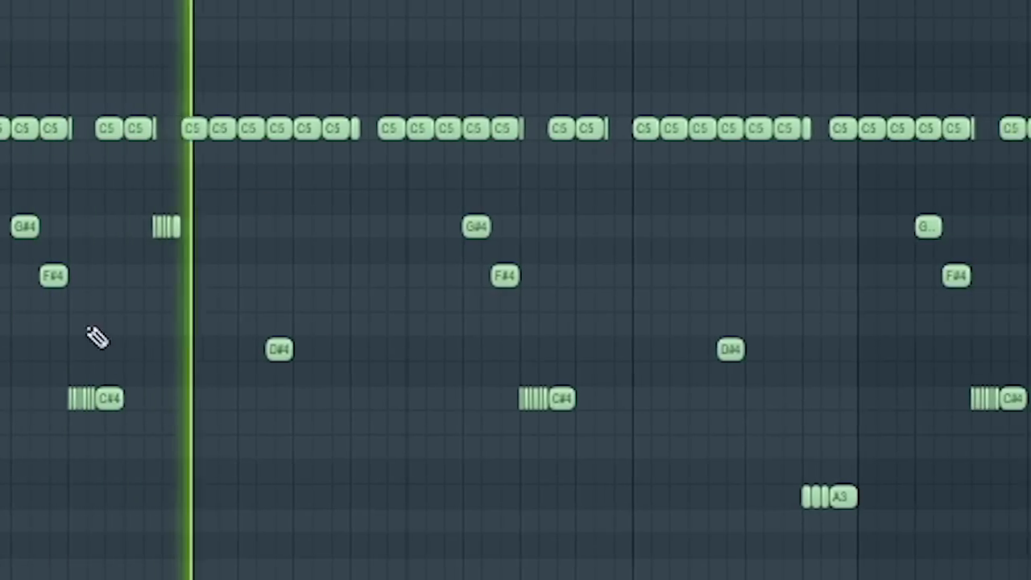
scroll(121, 387, "up", 4)
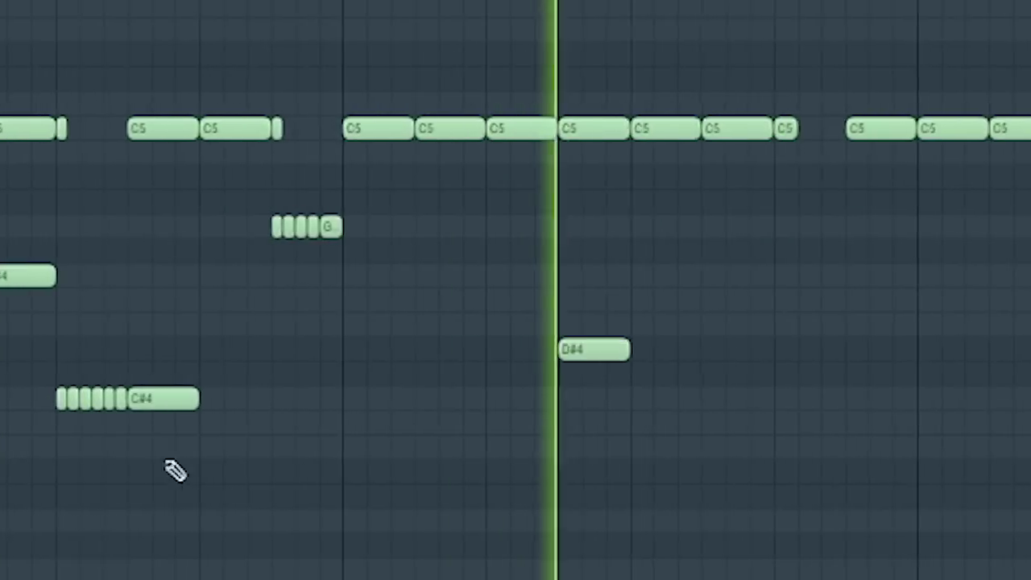
scroll(225, 387, "down", 2)
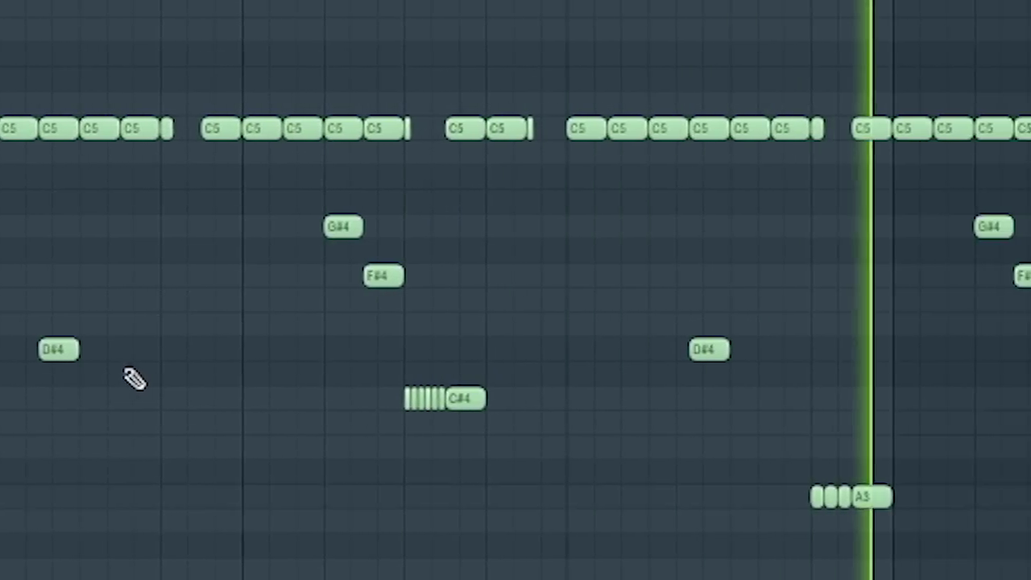
scroll(167, 366, "down", 3)
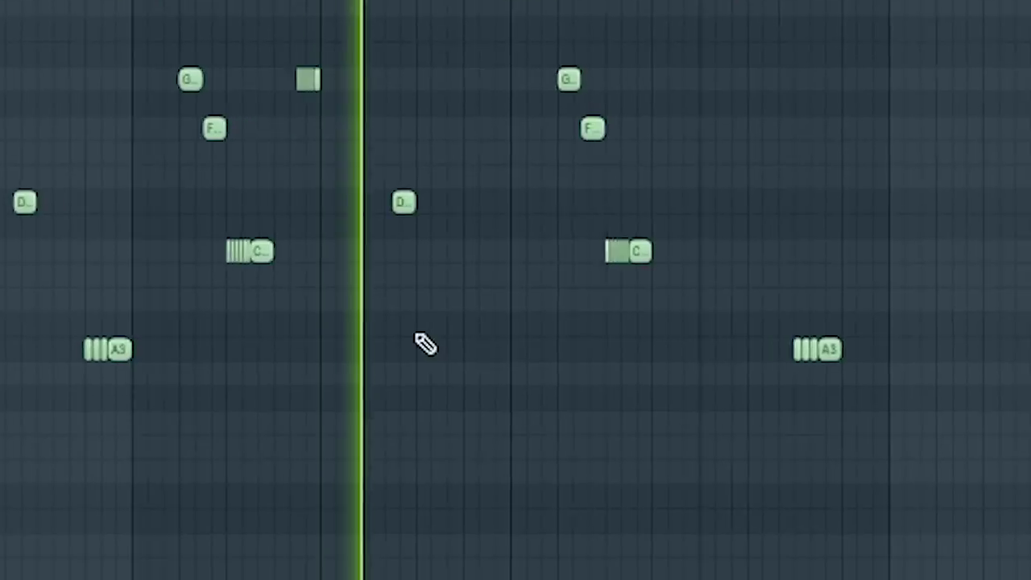
scroll(403, 330, "up", 3)
scroll(379, 322, "down", 3)
scroll(386, 320, "up", 3)
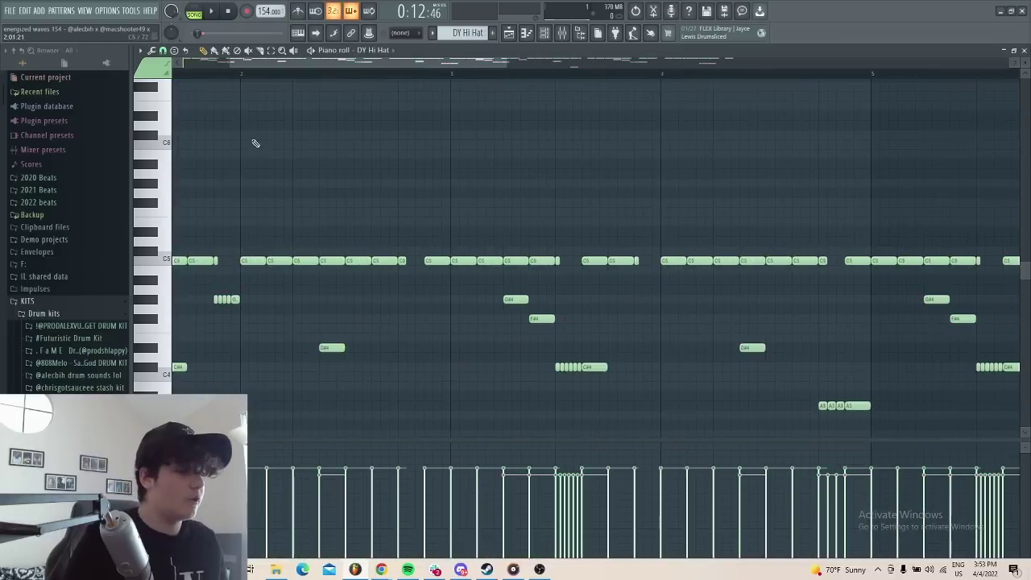
Step: Select all the hi-hat notes pitched below C5 across the eight-bar pattern
left_click_drag(243, 77, 440, 114)
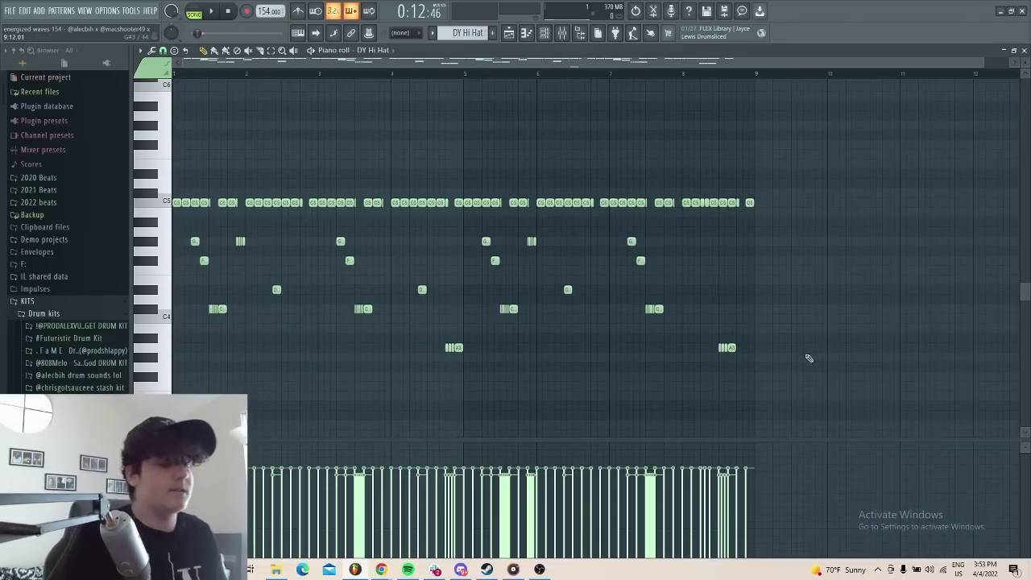
left_click_drag(793, 361, 174, 227)
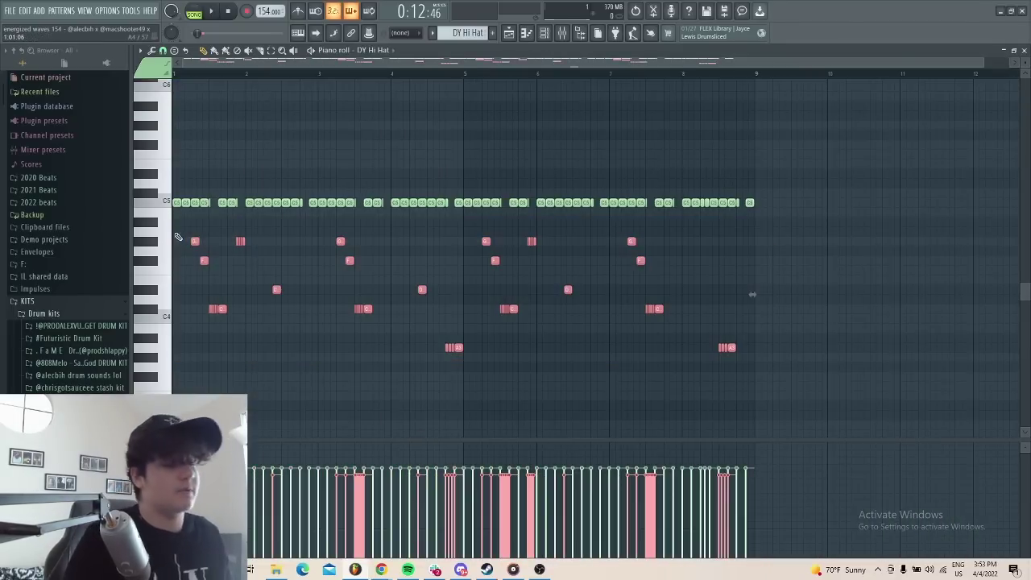
Step: Look over the [808] Wheezy Spinz notes in the piano roll, then return to the playlist arrangement
scroll(180, 309, "up", 3)
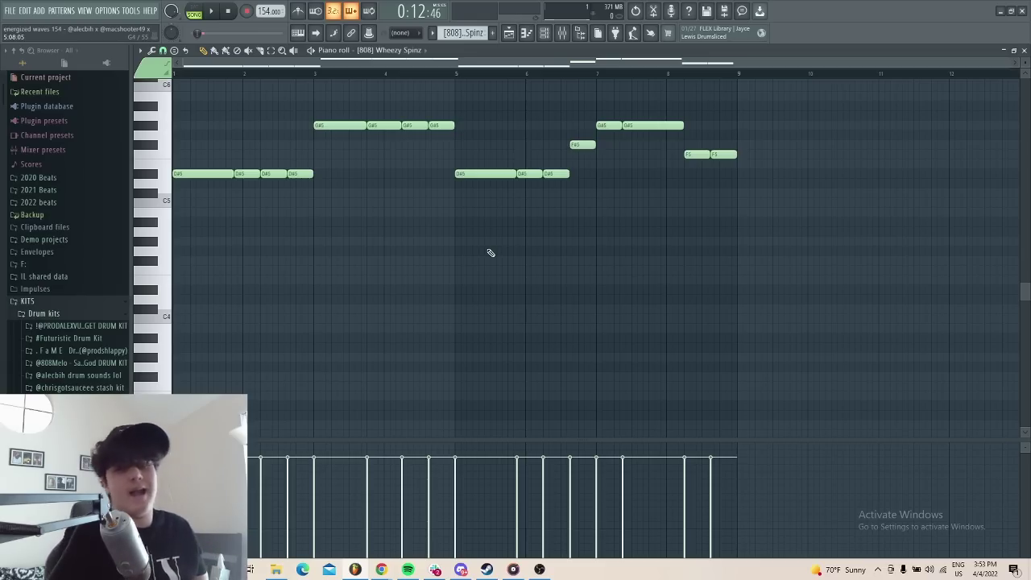
scroll(490, 253, "up", 3)
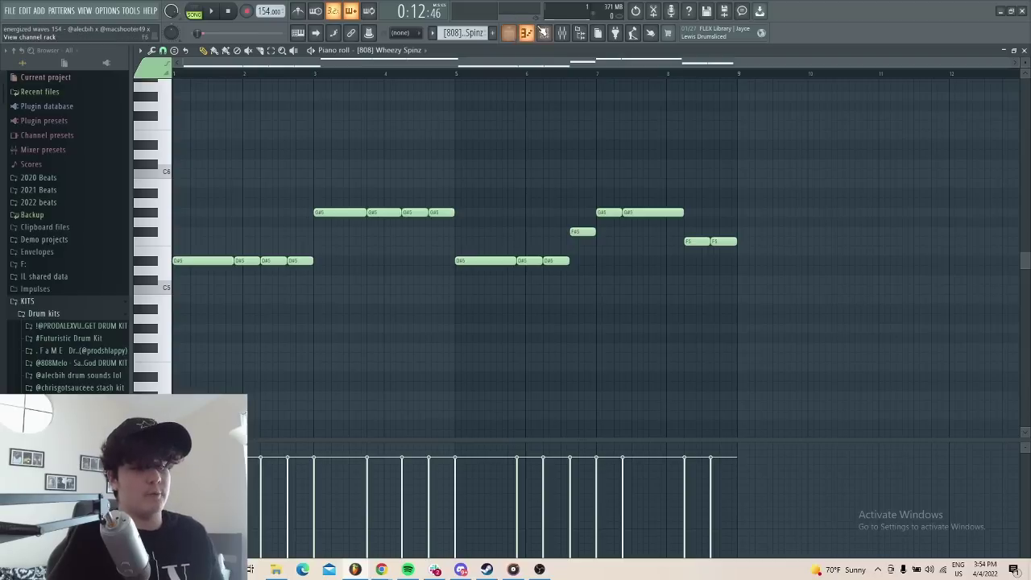
left_click(544, 32)
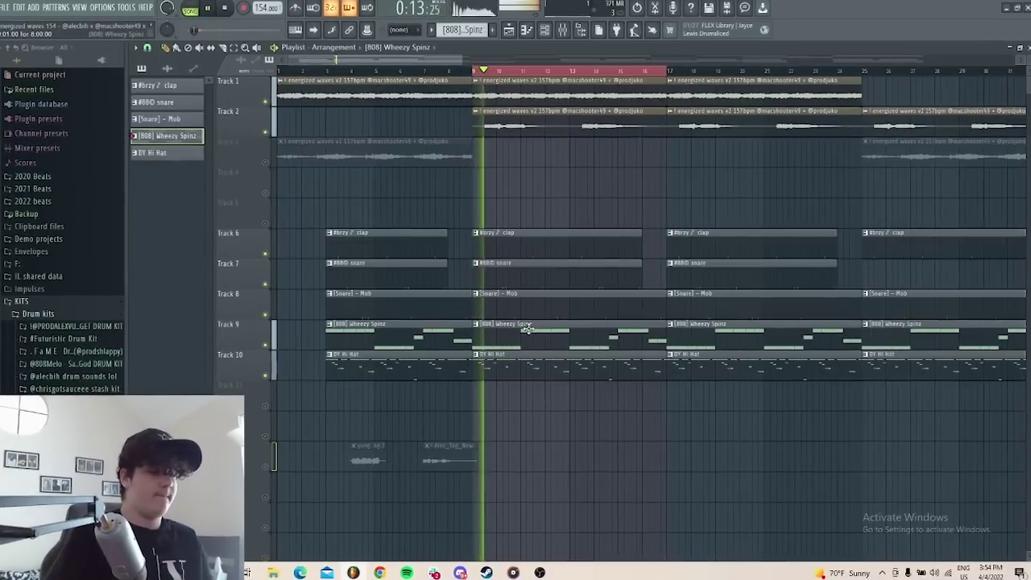
Step: Open the [808] Wheezy Spinz pattern from Track 9 and examine its eight-bar bassline while playing it in pattern mode
double_click(527, 327)
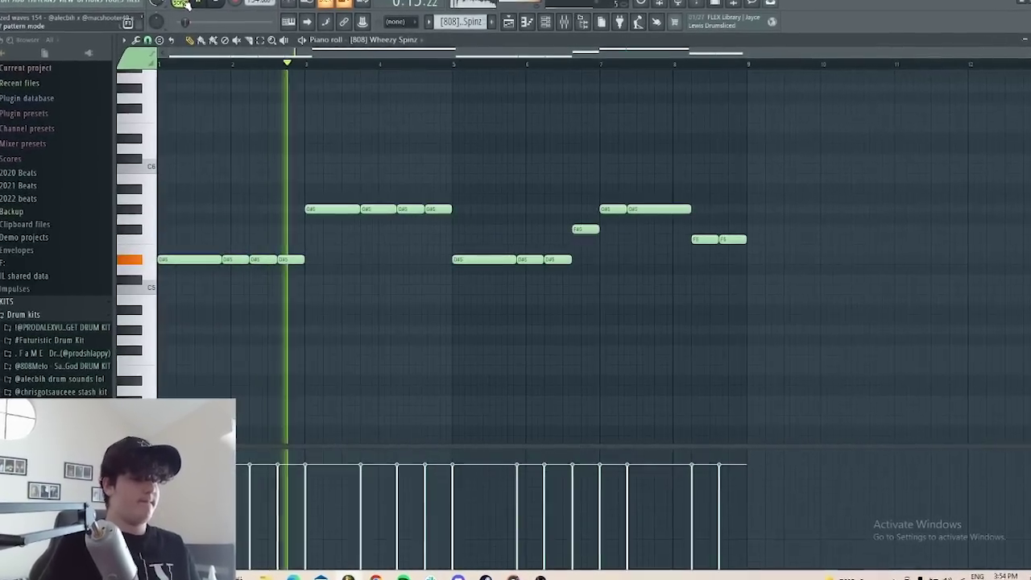
left_click(189, 8)
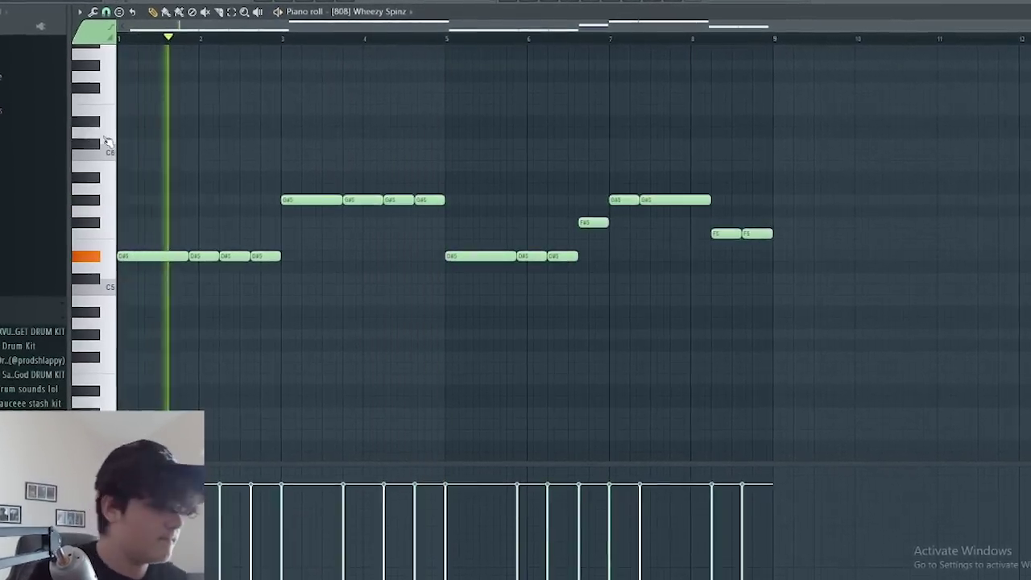
scroll(154, 123, "up", 3)
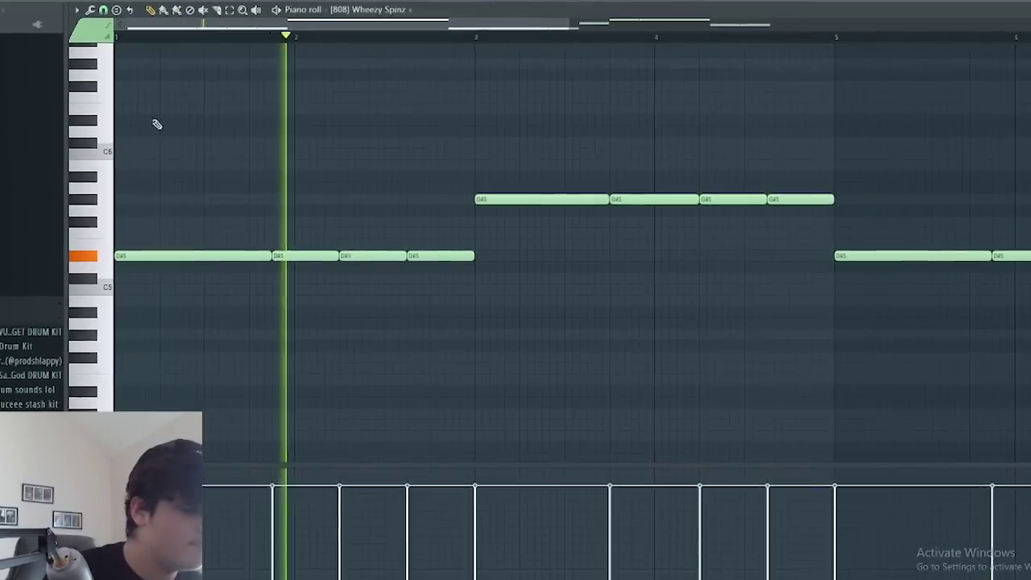
scroll(185, 137, "down", 3)
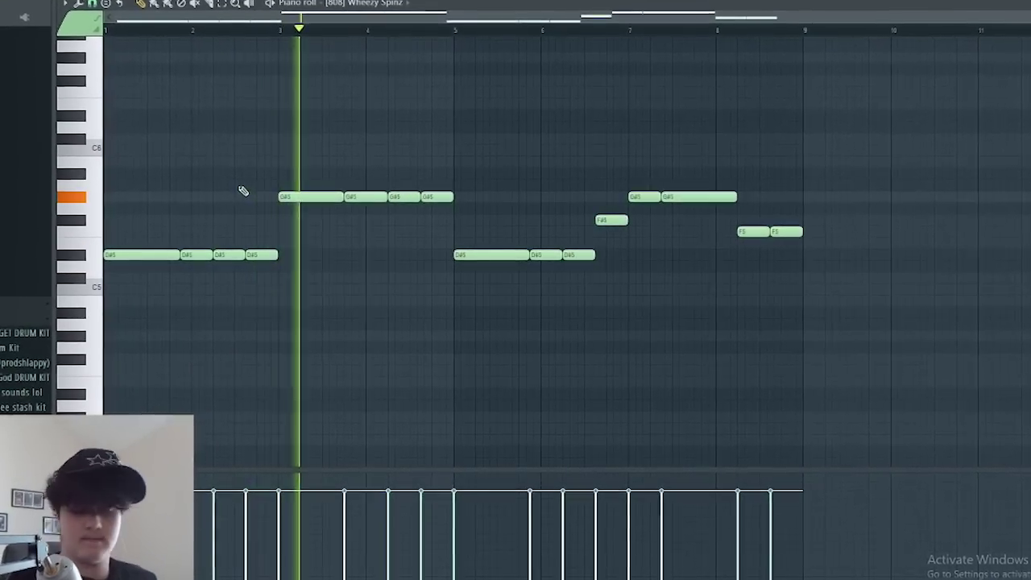